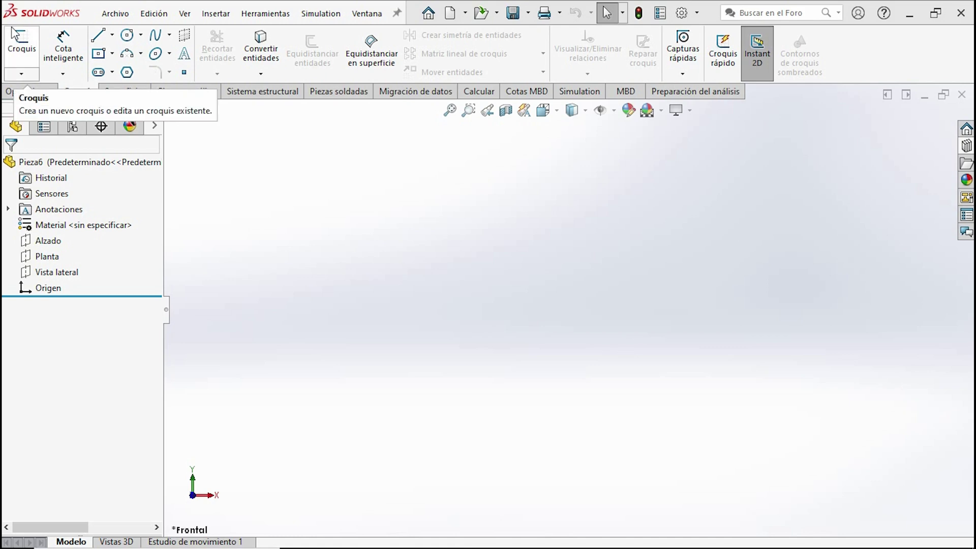
# Start a new sketch in part Pieza6 from the Croquis tab, with Alzado offered as plane.
pyautogui.click(26, 41)
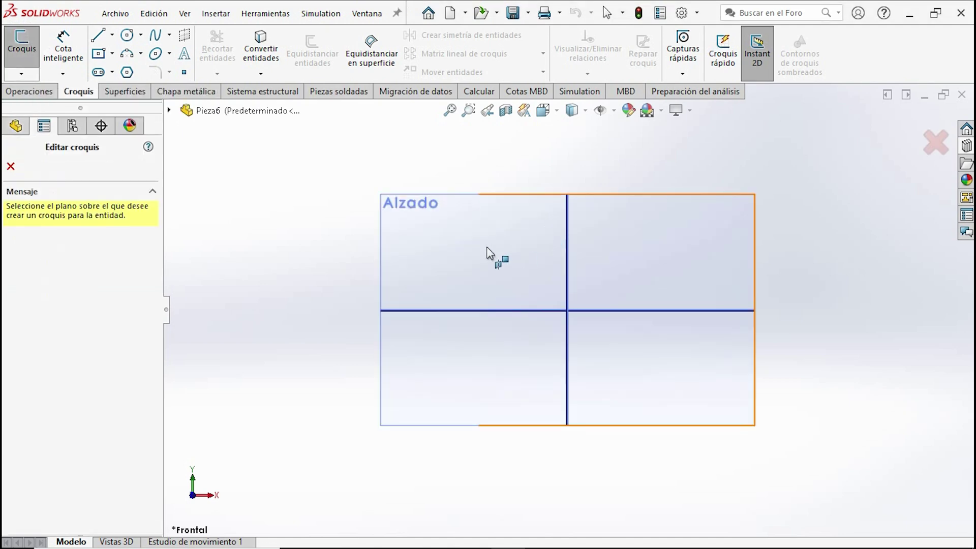
# Draw a centre rectangle on the Alzado plane, centred on the origin.
pyautogui.click(496, 257)
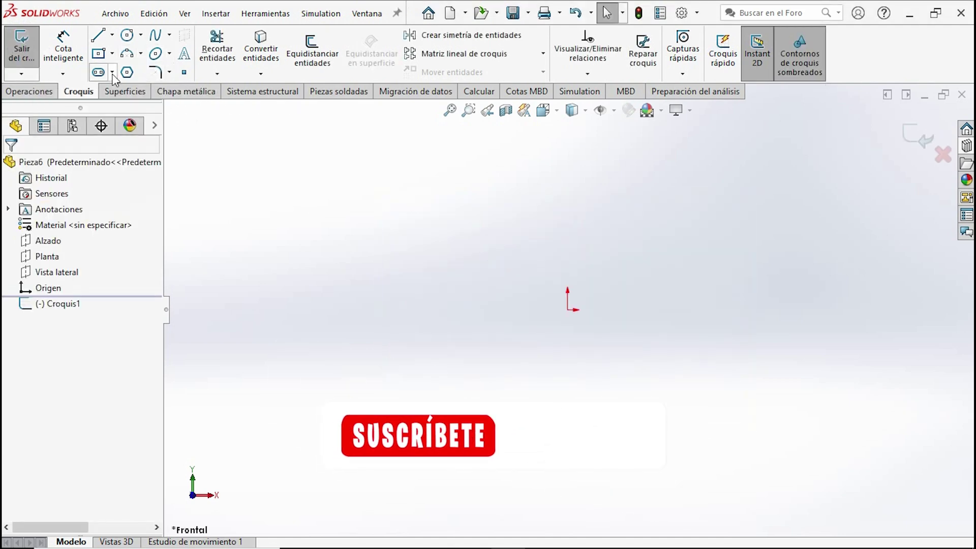
pyautogui.click(98, 54)
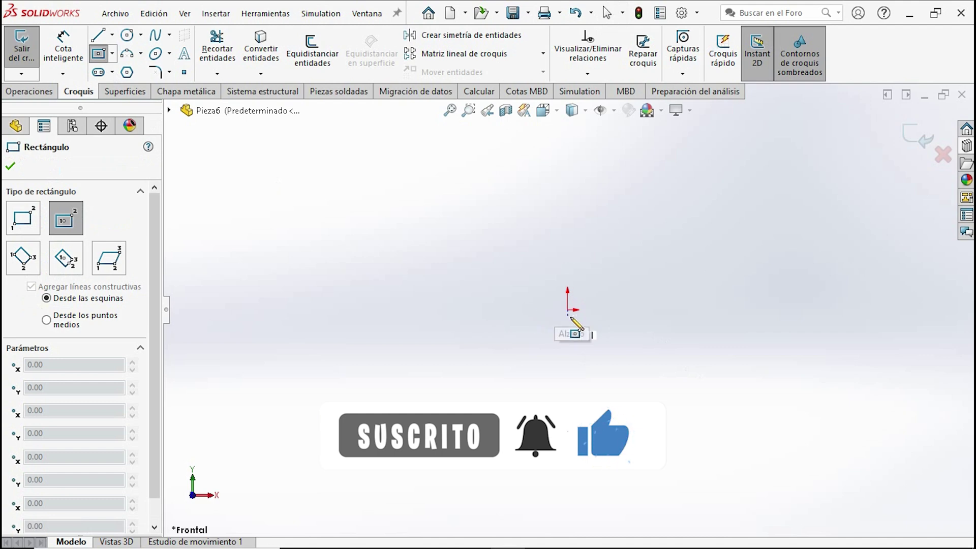
pyautogui.click(567, 310)
pyautogui.click(736, 394)
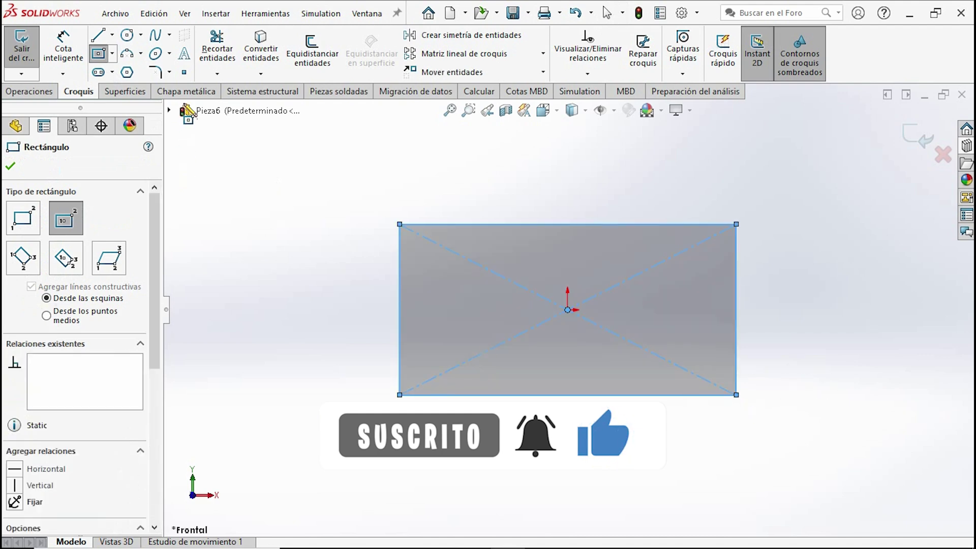
pyautogui.press('Escape')
# Dimension the rectangle's top edge at 180 mm.
pyautogui.moveTo(735, 300); pyautogui.dragTo(607, 227, button='right')
pyautogui.click(607, 226)
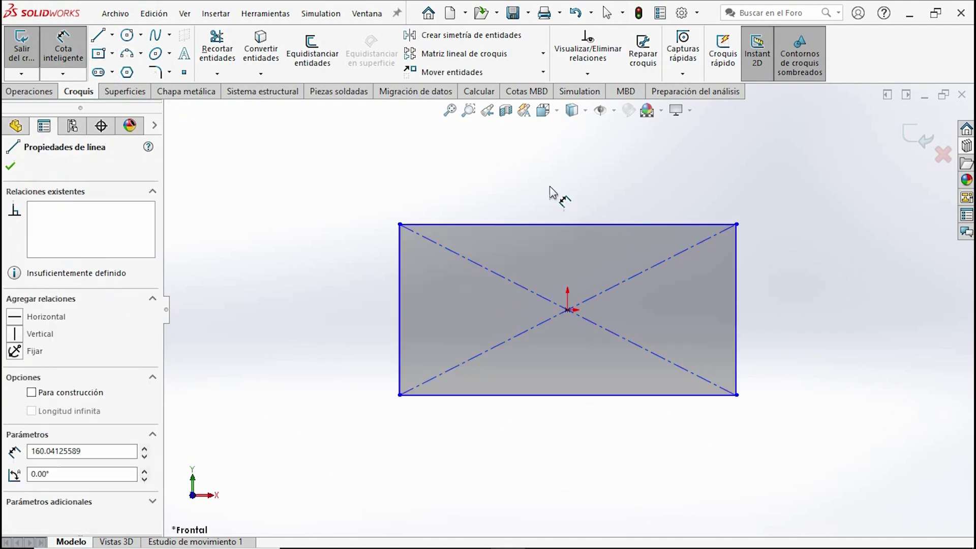
pyautogui.click(549, 172)
pyautogui.write('180')
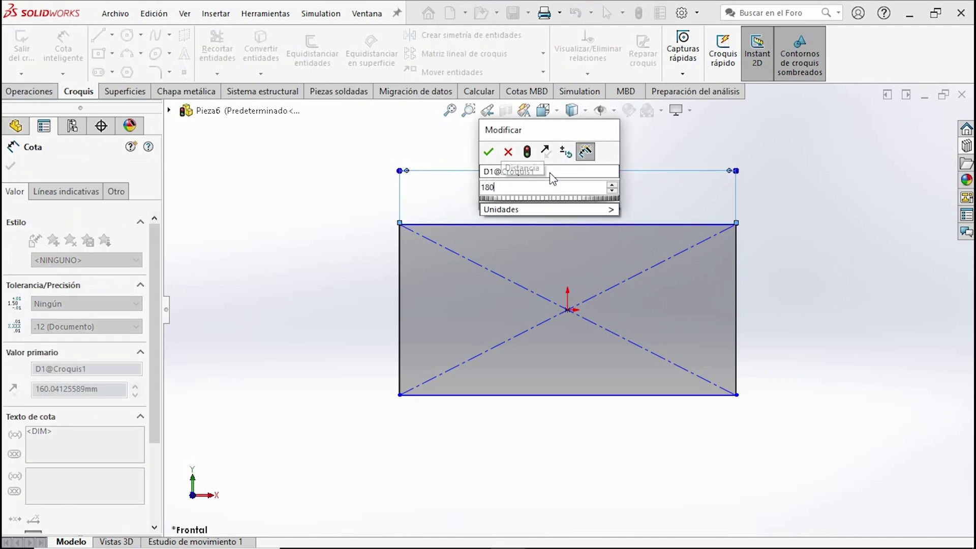
pyautogui.press('Return')
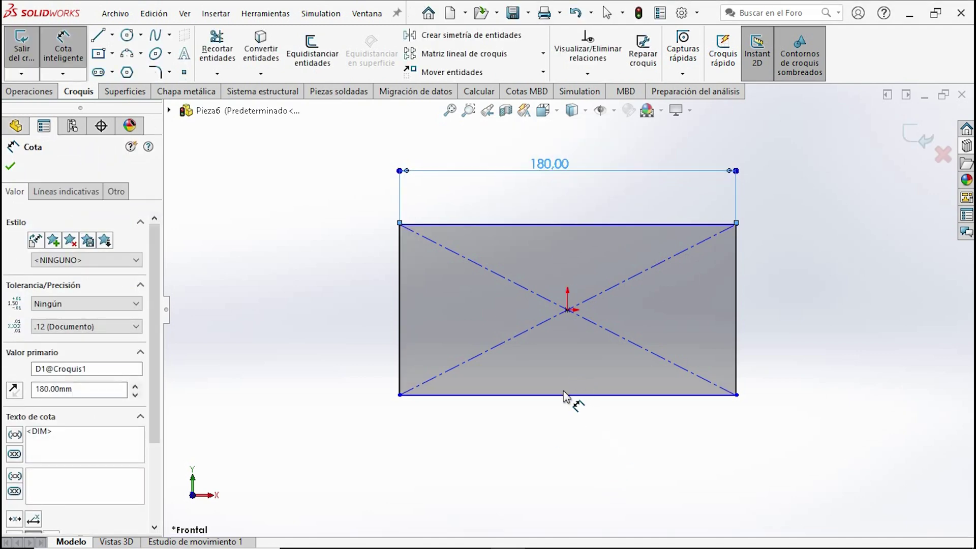
pyautogui.click(215, 54)
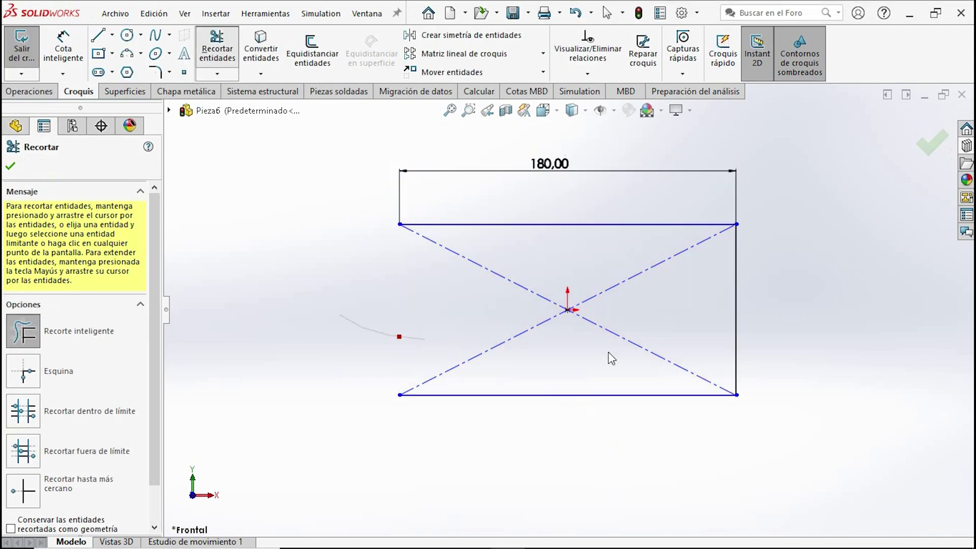
# Trim away the diagonals and side edges, then dimension the bottom edge (140 tried, undone to 180).
pyautogui.moveTo(340, 315); pyautogui.dragTo(414, 305)
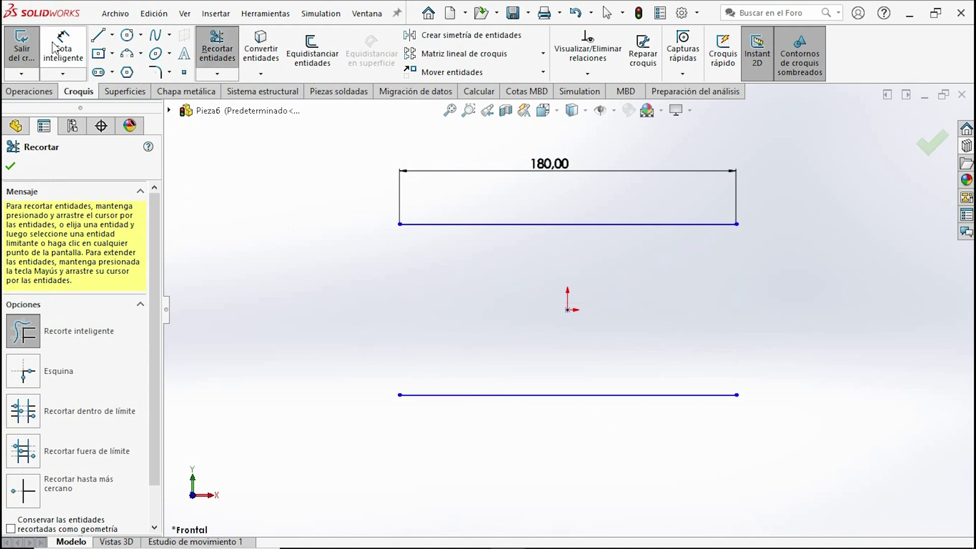
pyautogui.click(60, 57)
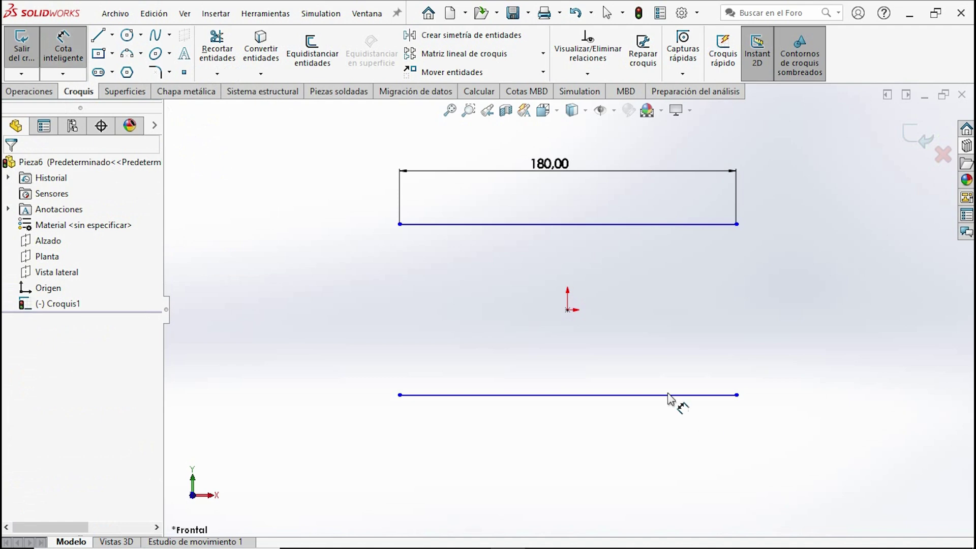
pyautogui.click(604, 395)
pyautogui.click(597, 465)
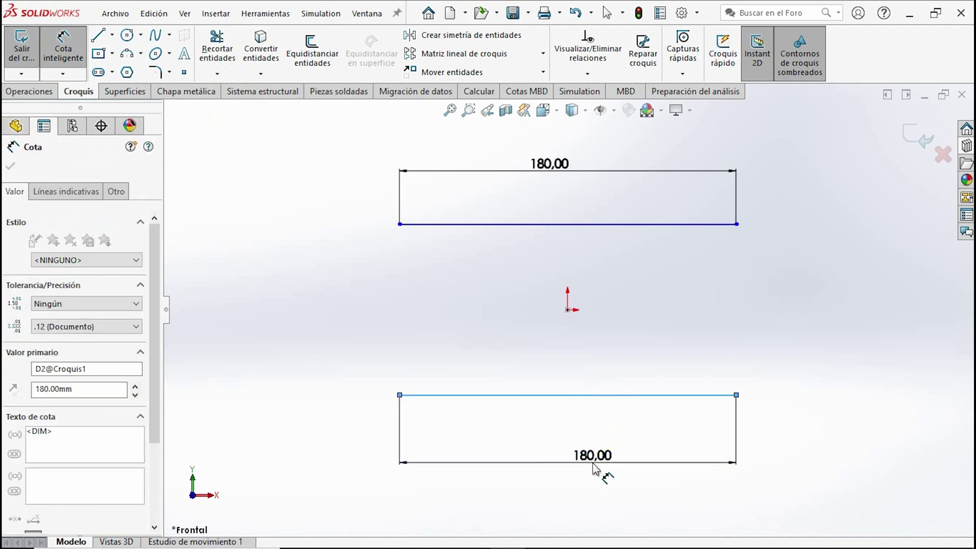
pyautogui.write('140')
pyautogui.press('Return')
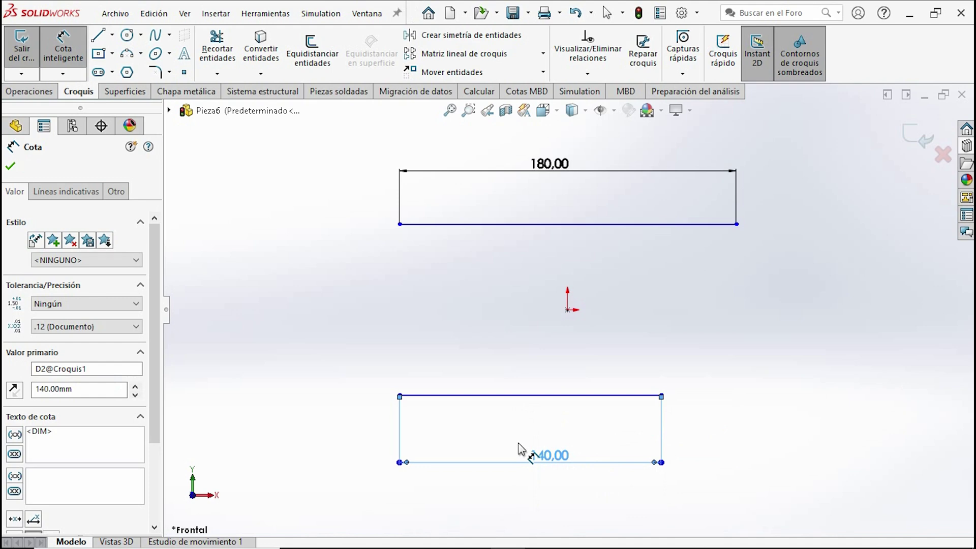
pyautogui.hotkey('ctrl', 'z')
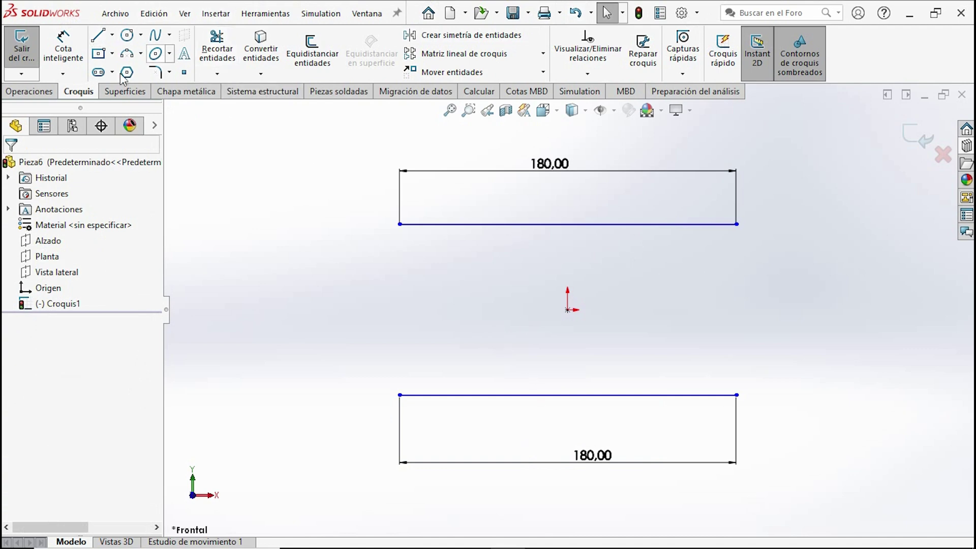
# Draw a vertical centre line between the edge midpoints and set the bottom width to 140.
pyautogui.click(113, 36)
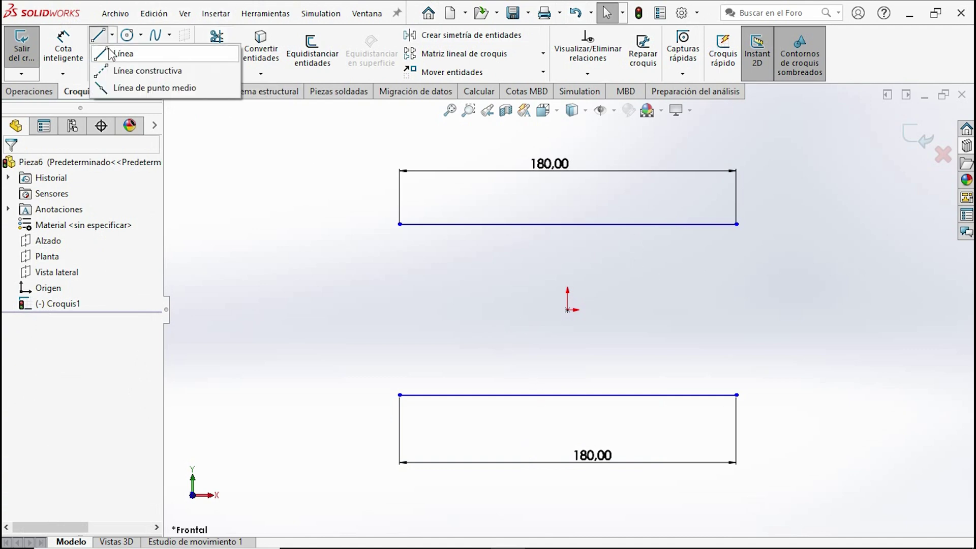
pyautogui.click(116, 49)
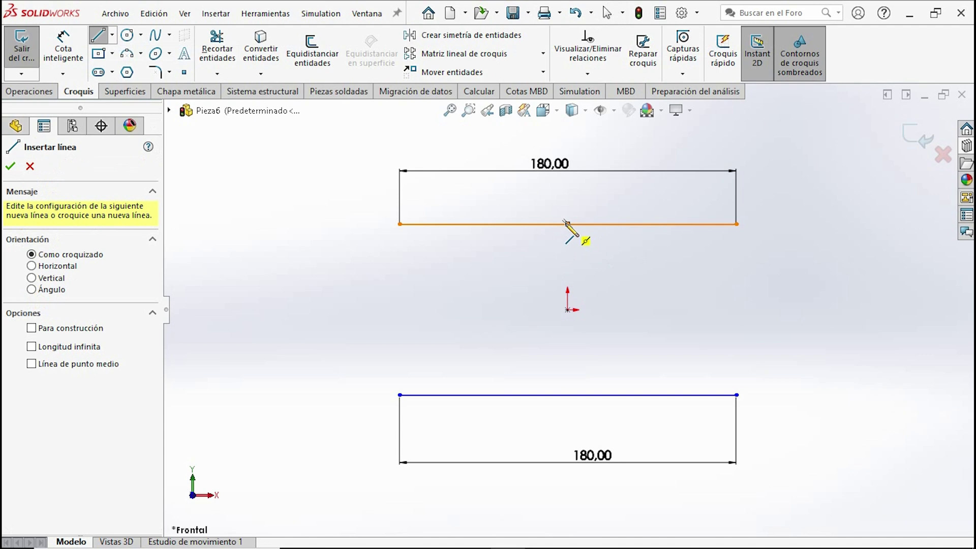
pyautogui.click(567, 223)
pyautogui.click(567, 395)
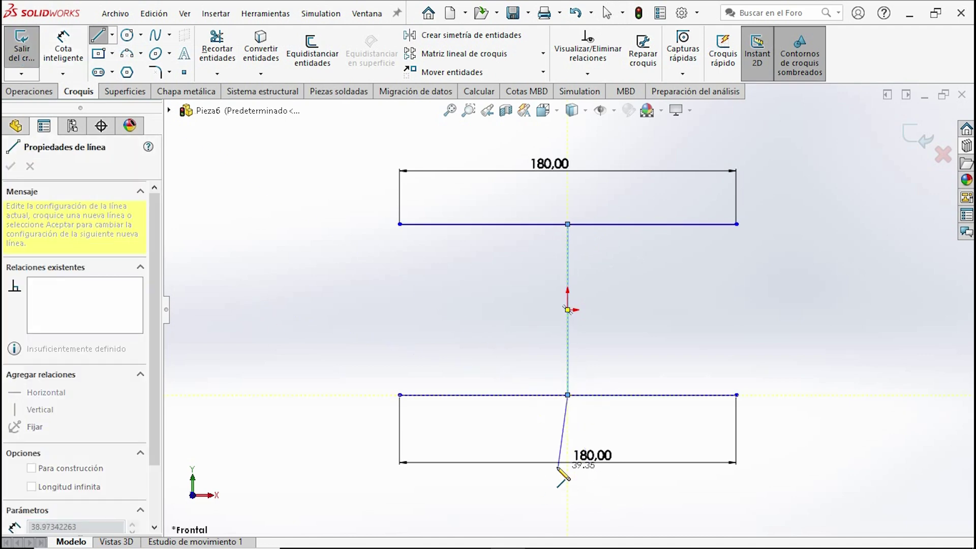
pyautogui.press('Escape')
pyautogui.doubleClick(579, 458)
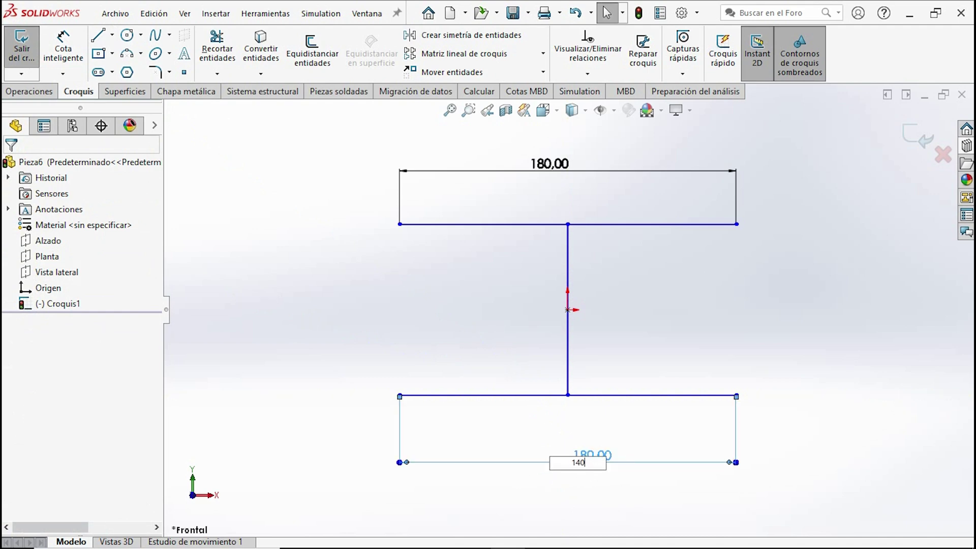
pyautogui.press('Return')
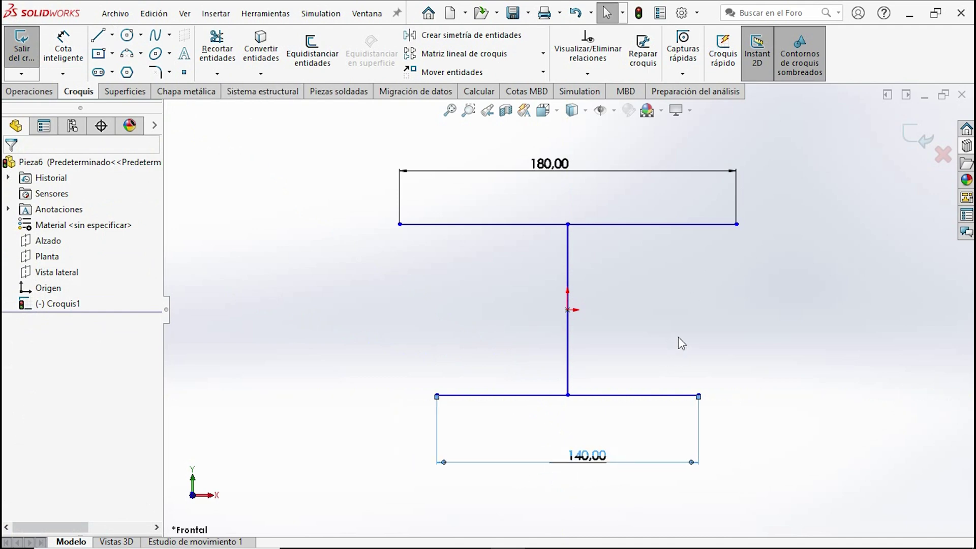
# Draw the left and right slanted side lines closing the trapezoid.
pyautogui.click(98, 35)
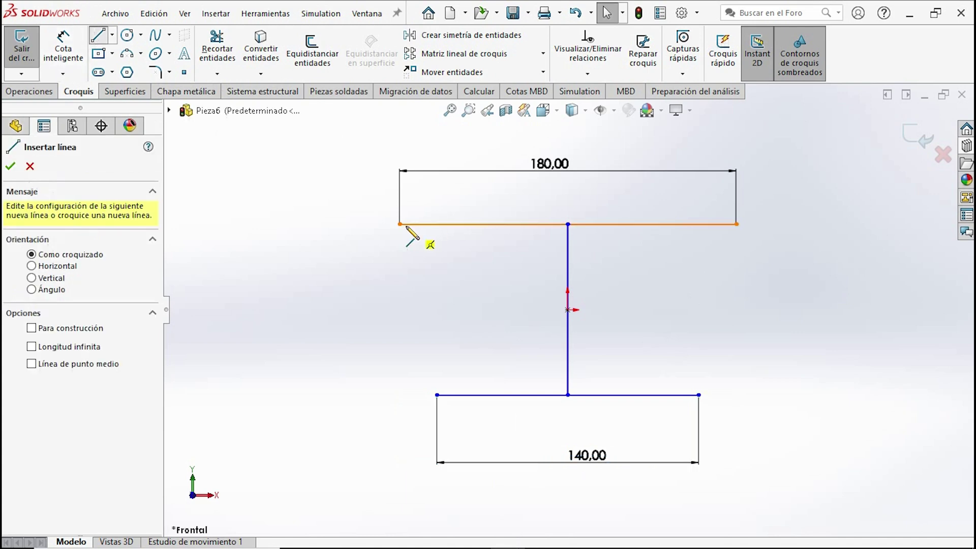
pyautogui.click(399, 223)
pyautogui.click(436, 395)
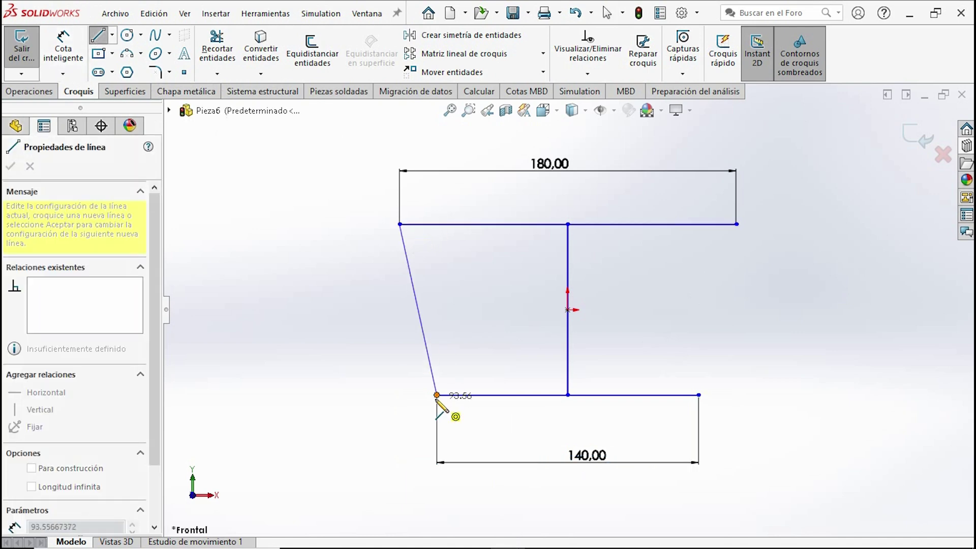
pyautogui.click(735, 224)
pyautogui.click(698, 394)
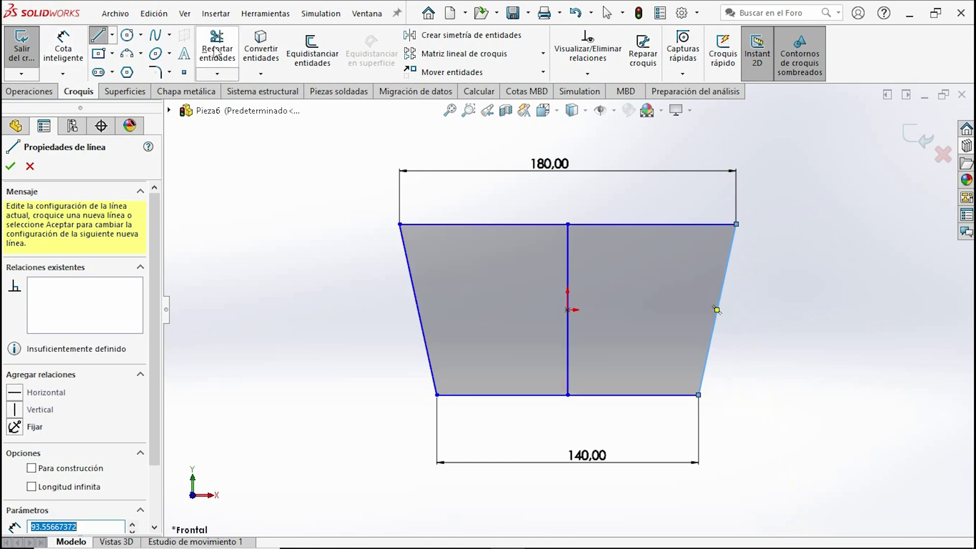
pyautogui.click(217, 48)
# Trim away the centre line and dimension the trapezoid's height at 90 mm.
pyautogui.moveTo(618, 312); pyautogui.dragTo(328, 262)
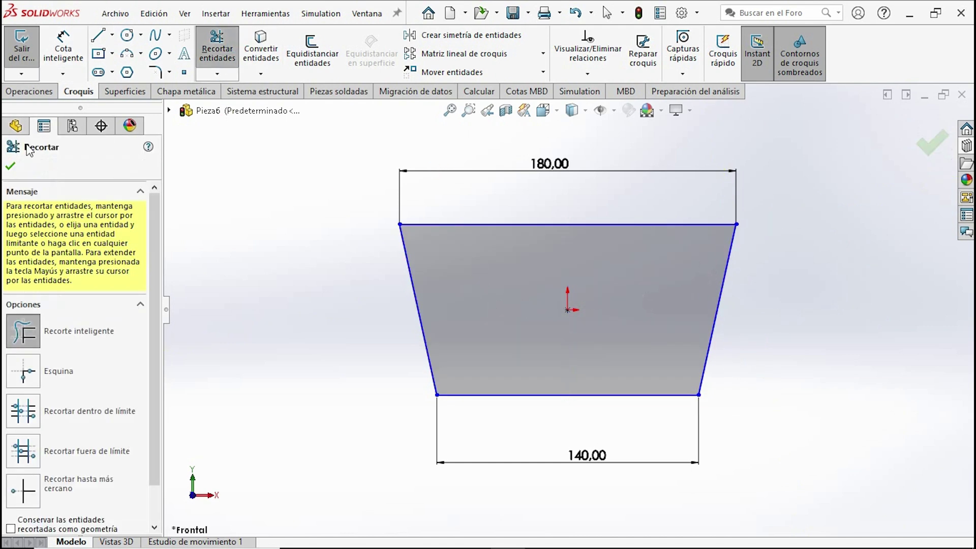
pyautogui.click(62, 41)
pyautogui.click(498, 224)
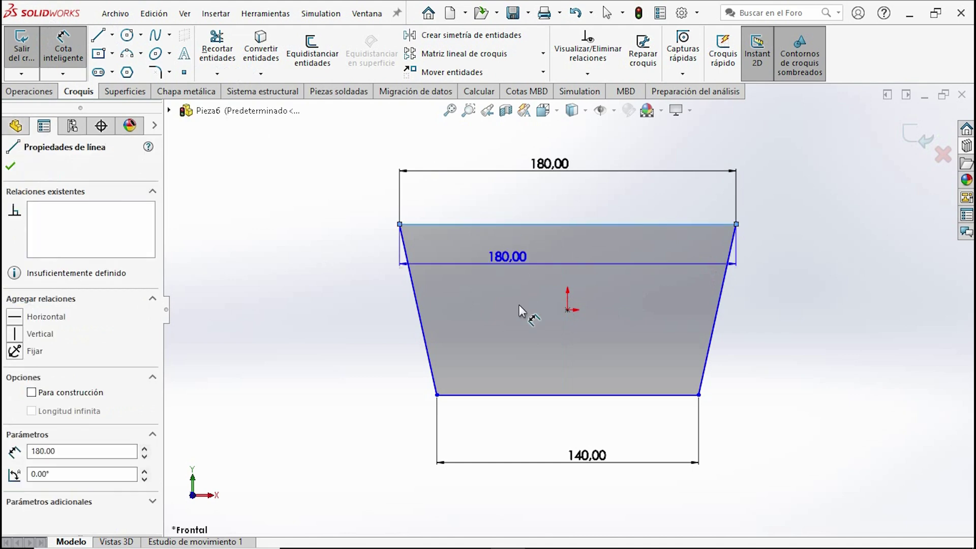
pyautogui.click(504, 395)
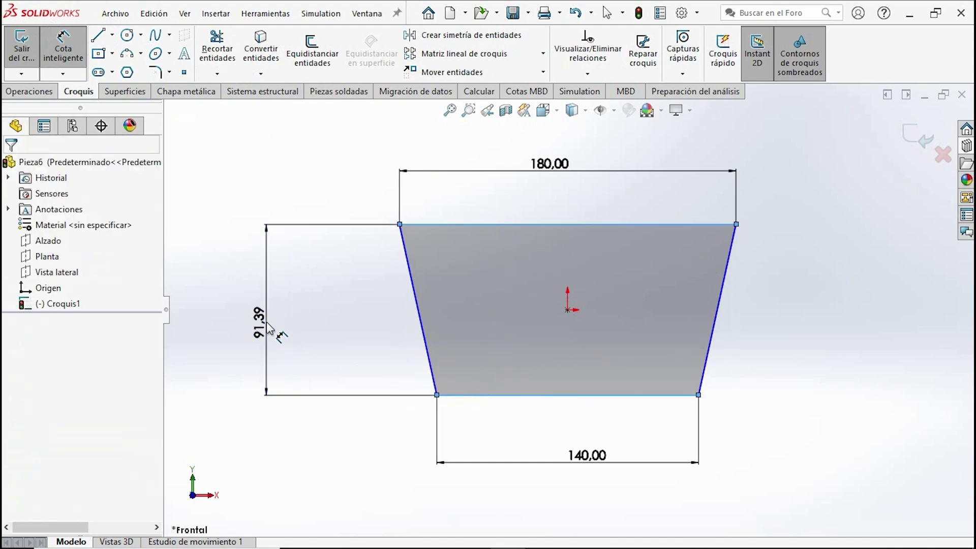
pyautogui.click(268, 327)
pyautogui.write('90')
pyautogui.press('Return')
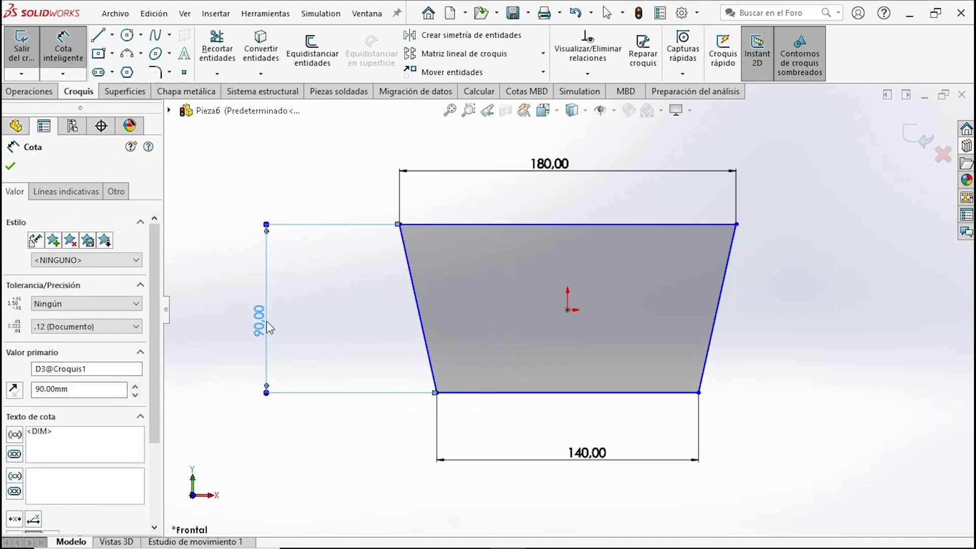
pyautogui.click(127, 53)
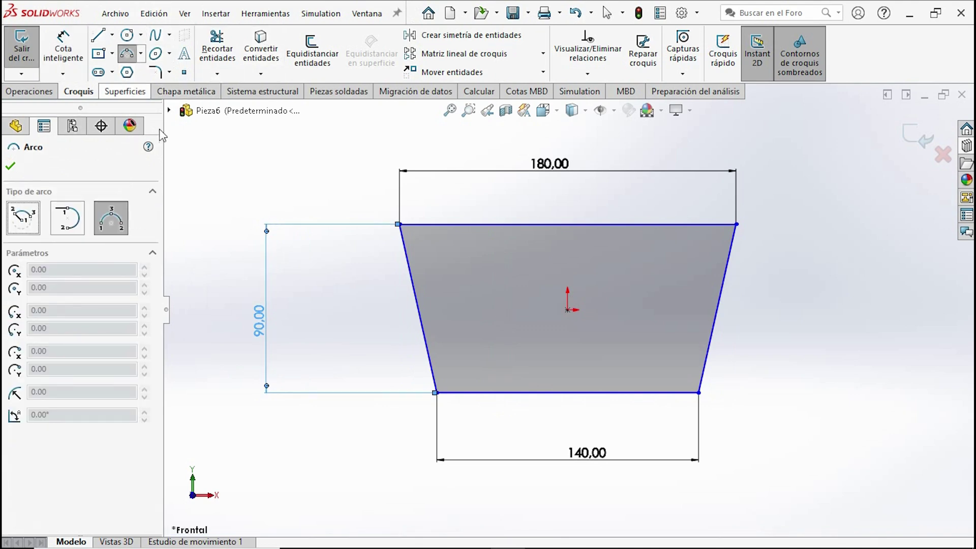
# Draw a three-point arc between the slanted sides, its crest touching the top edge.
pyautogui.click(411, 273)
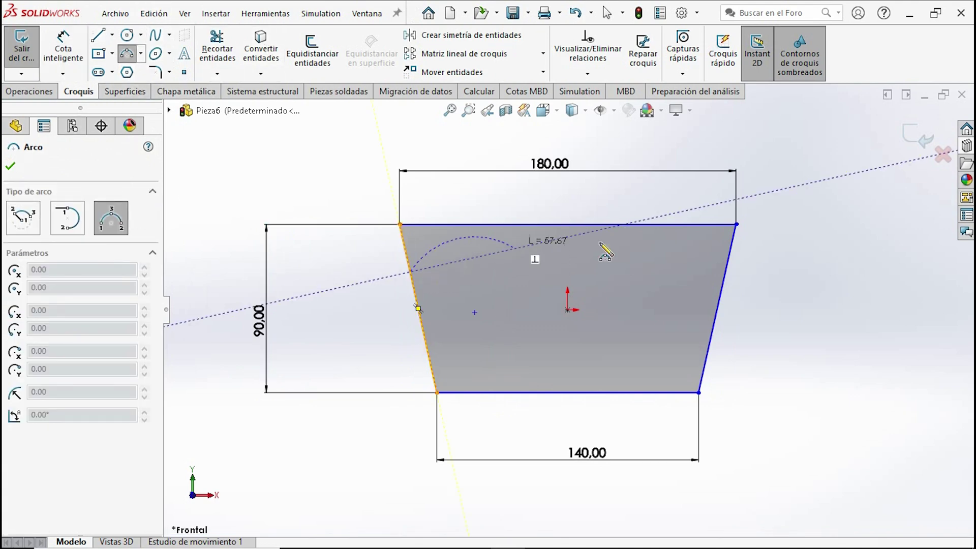
pyautogui.click(725, 272)
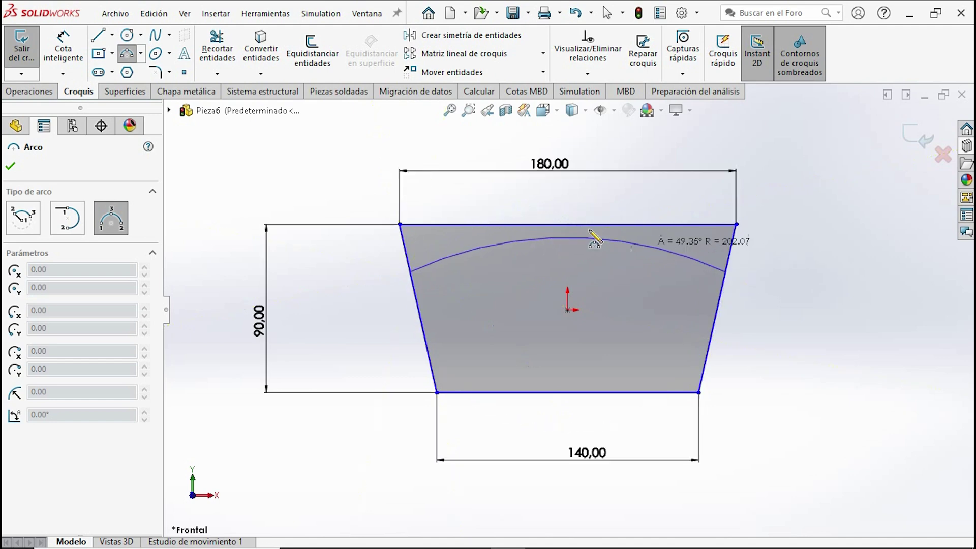
pyautogui.click(568, 225)
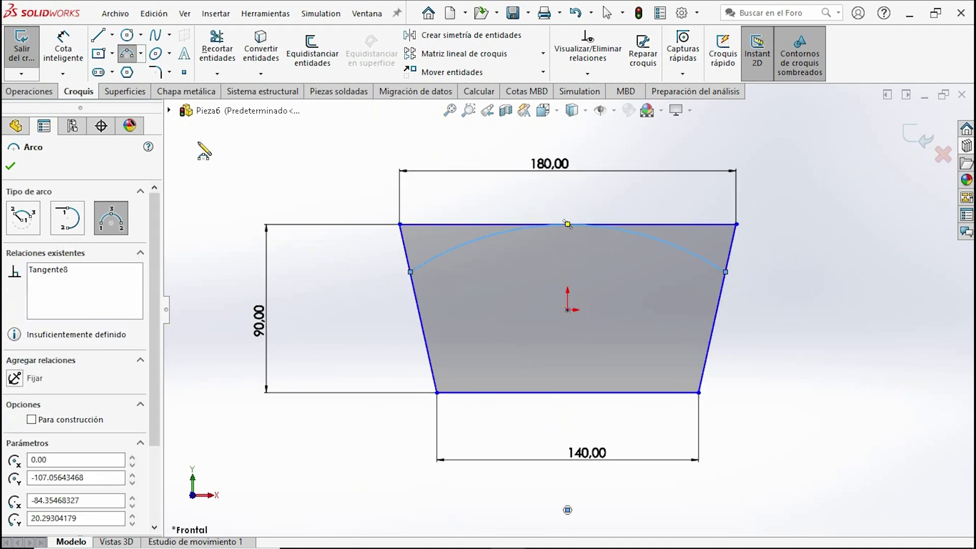
pyautogui.press('Escape')
# Dimension the arc's radius at 150, then undo back to 152.75.
pyautogui.press('d')
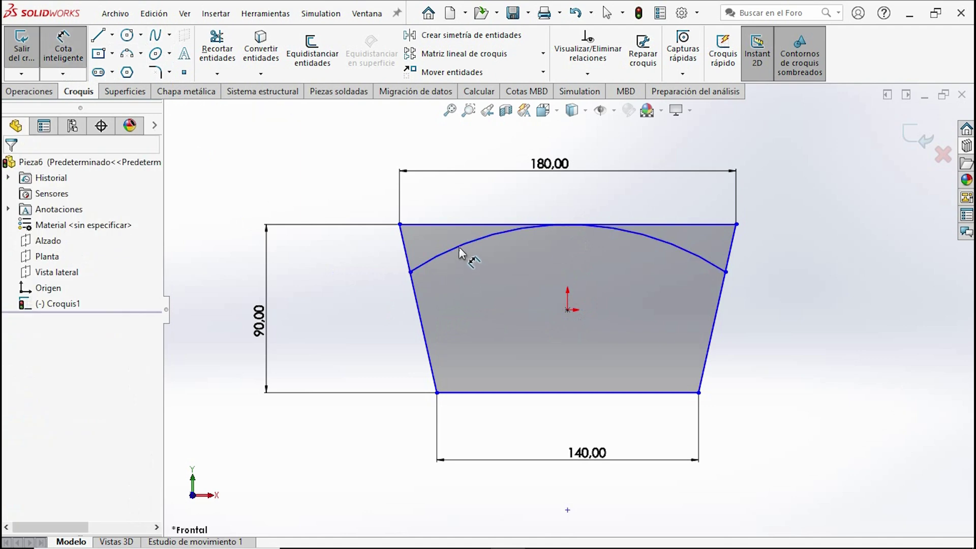
pyautogui.click(459, 251)
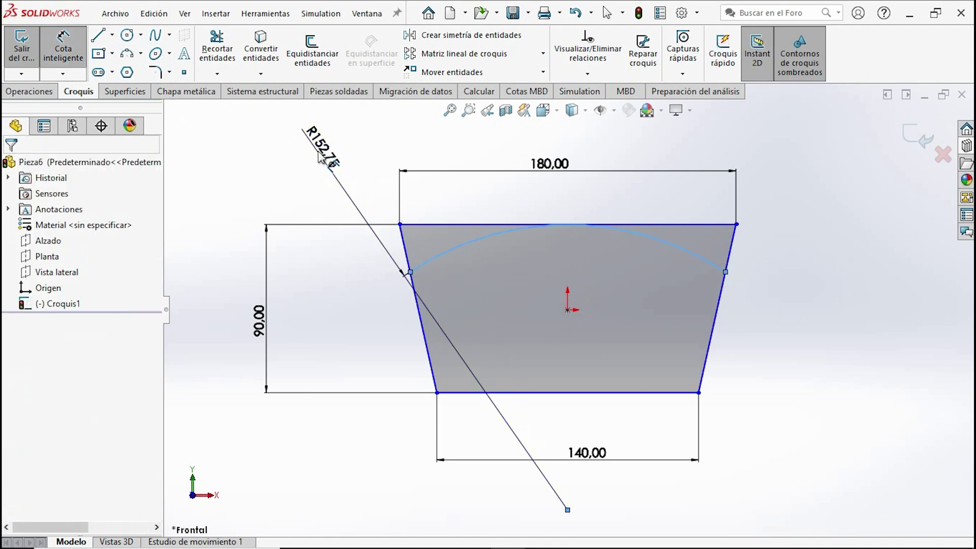
pyautogui.click(319, 158)
pyautogui.write('150')
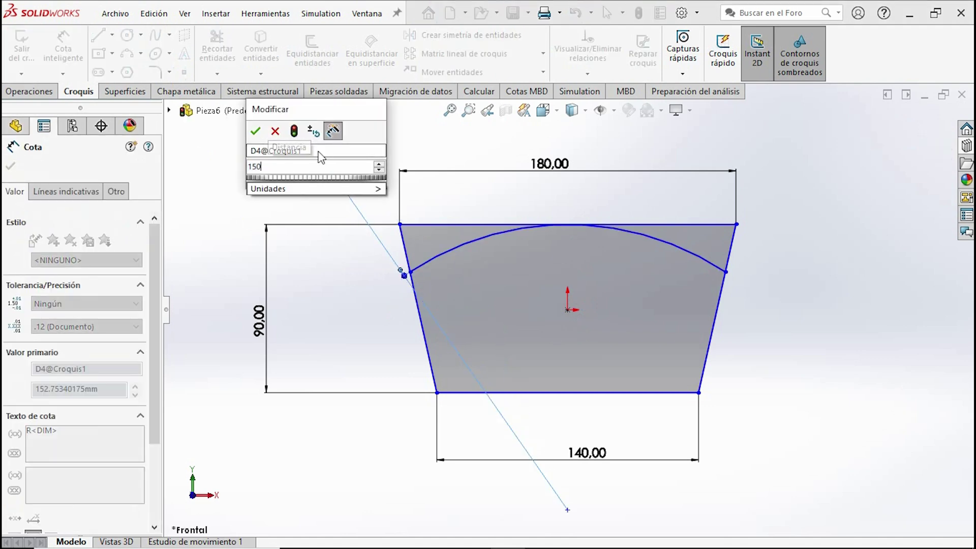
pyautogui.press('Return')
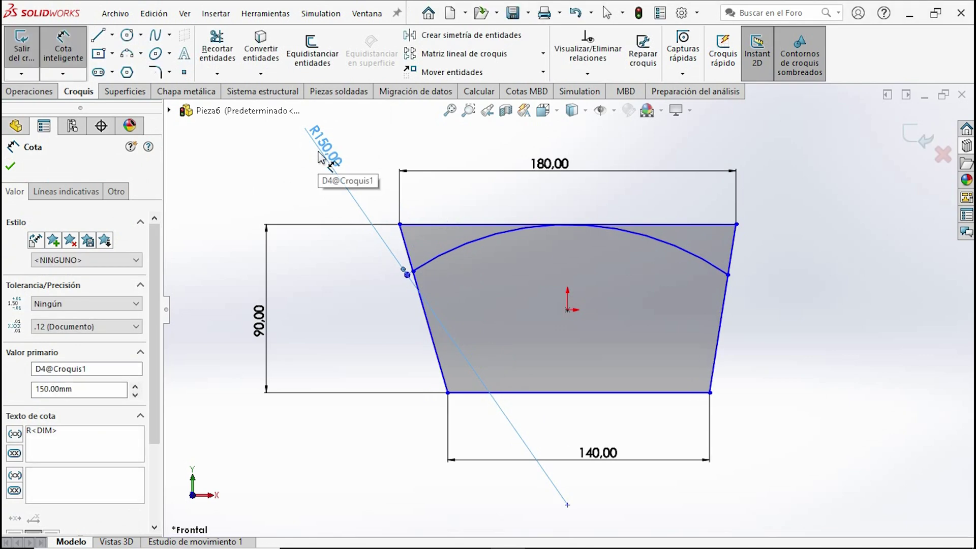
pyautogui.hotkey('ctrl', 'z')
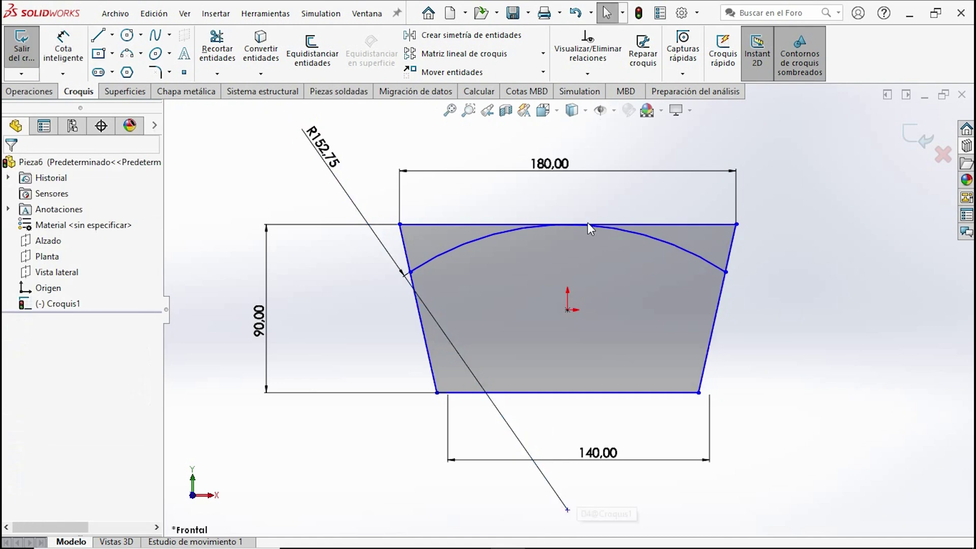
# Draw a vertical centre line from bottom to top midpoint and set the arc radius to 150.
pyautogui.click(98, 34)
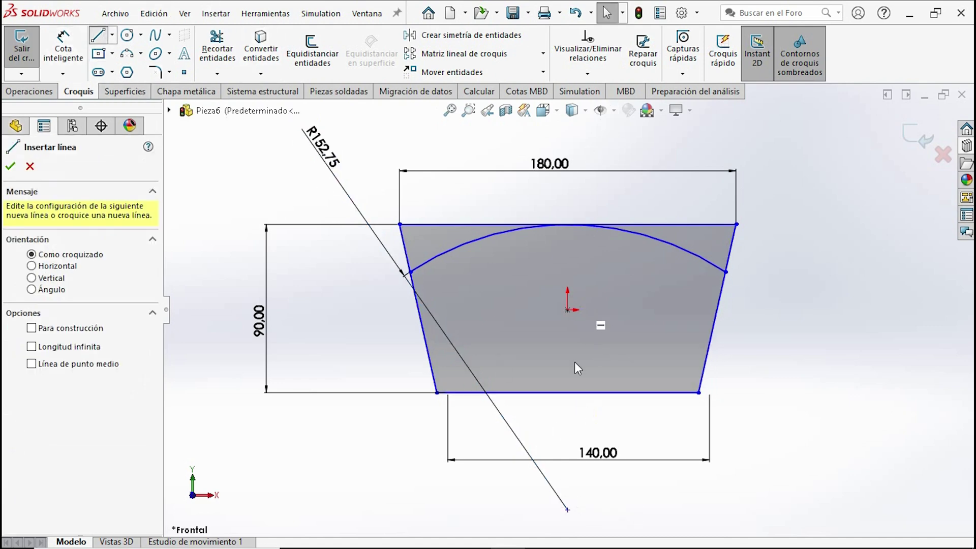
pyautogui.click(568, 392)
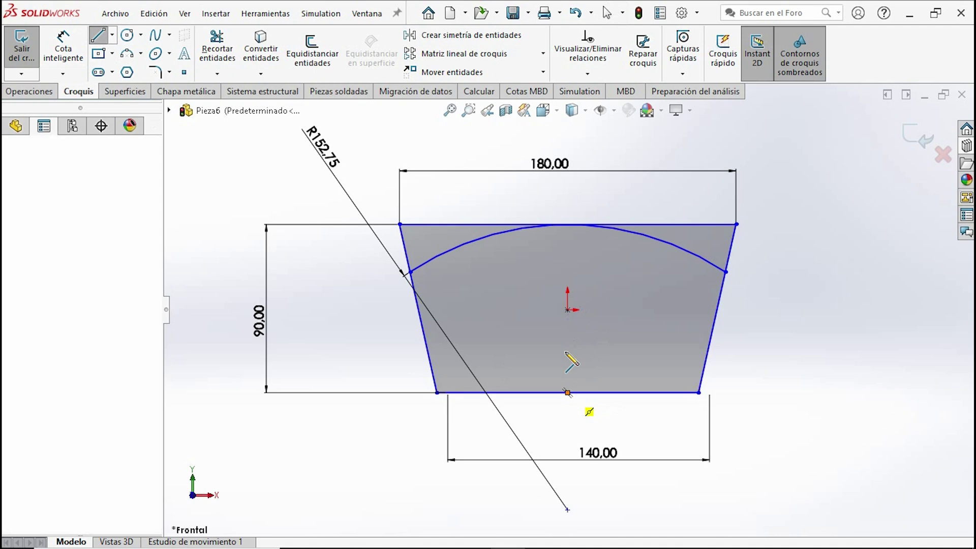
pyautogui.click(567, 224)
pyautogui.press('Escape')
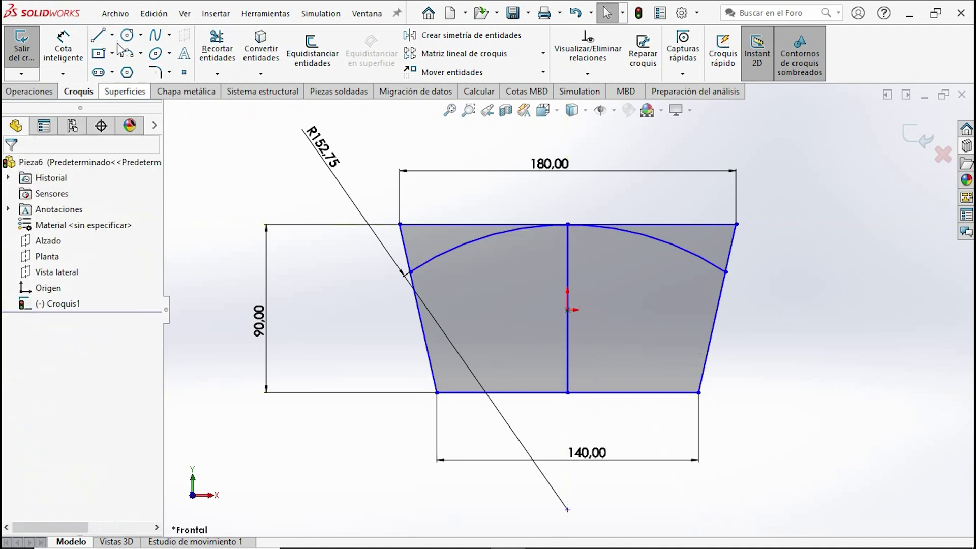
pyautogui.click(330, 163)
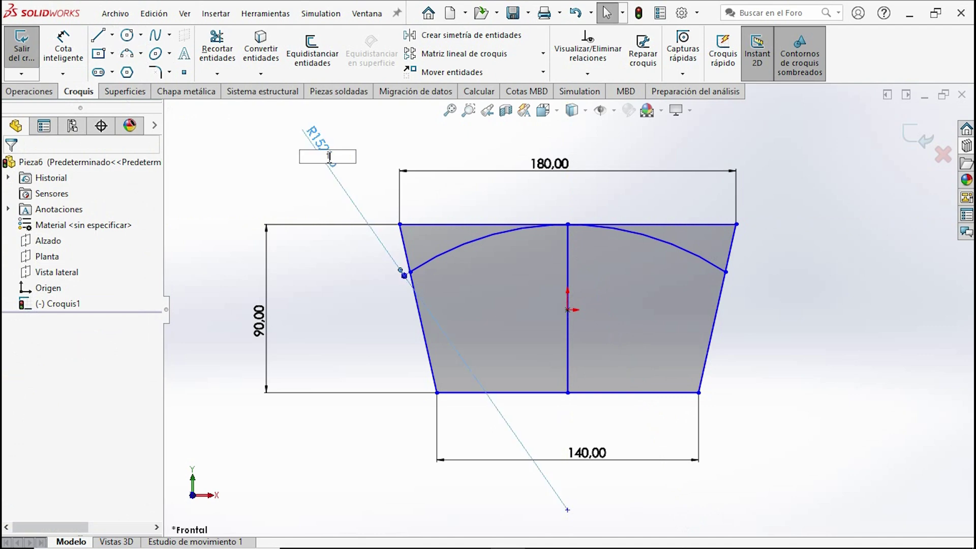
pyautogui.write('150')
pyautogui.press('Return')
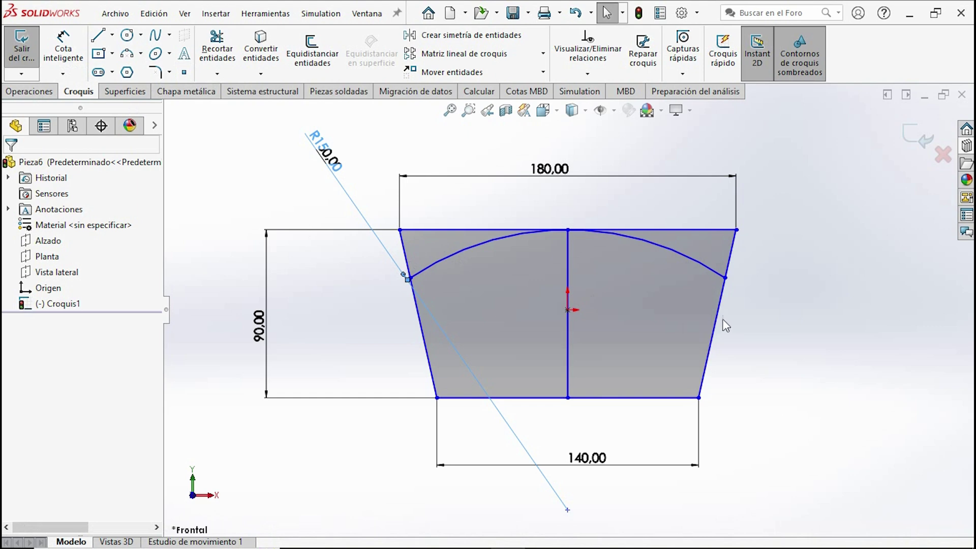
pyautogui.moveTo(725, 280); pyautogui.dragTo(732, 279)
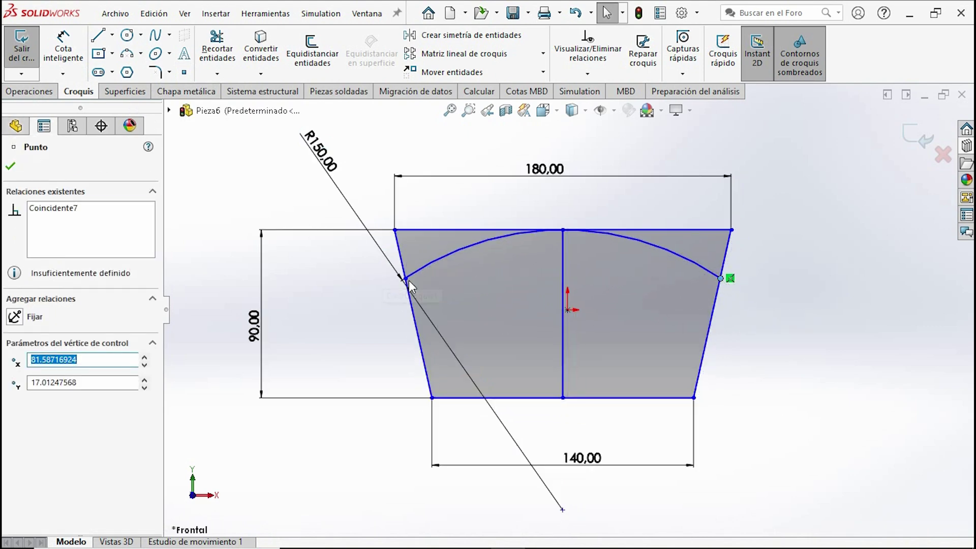
# Draw a horizontal line from the arc's left endpoint, then delete it.
pyautogui.press('l')
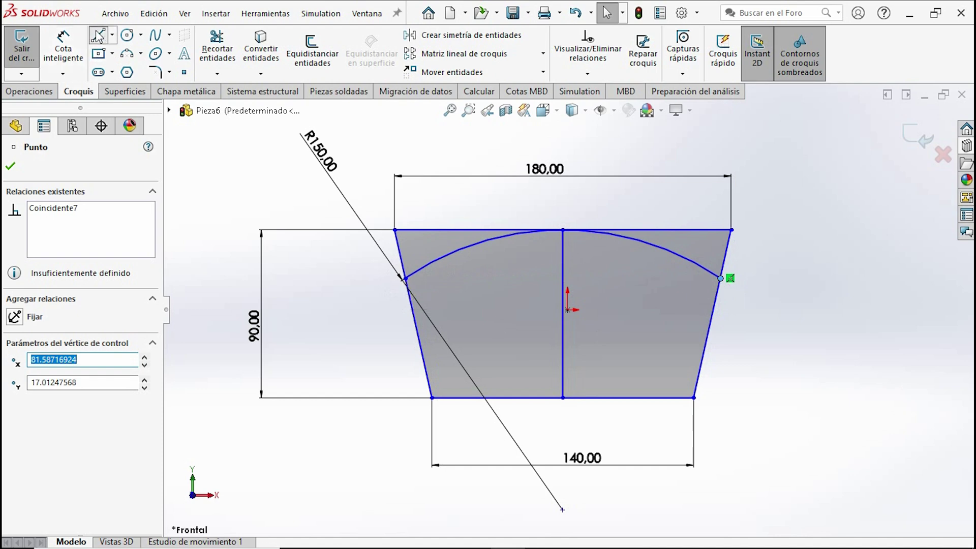
pyautogui.click(404, 279)
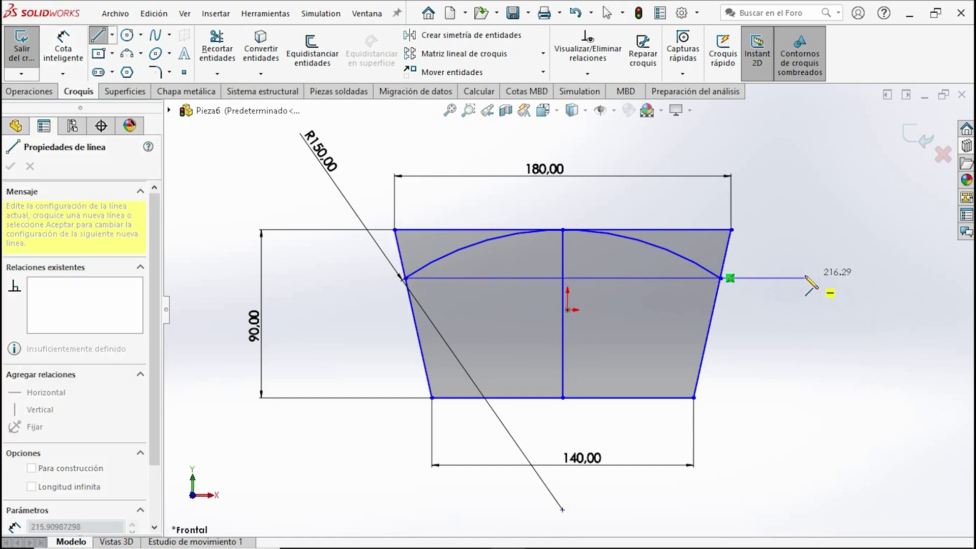
pyautogui.click(788, 278)
pyautogui.press('Escape')
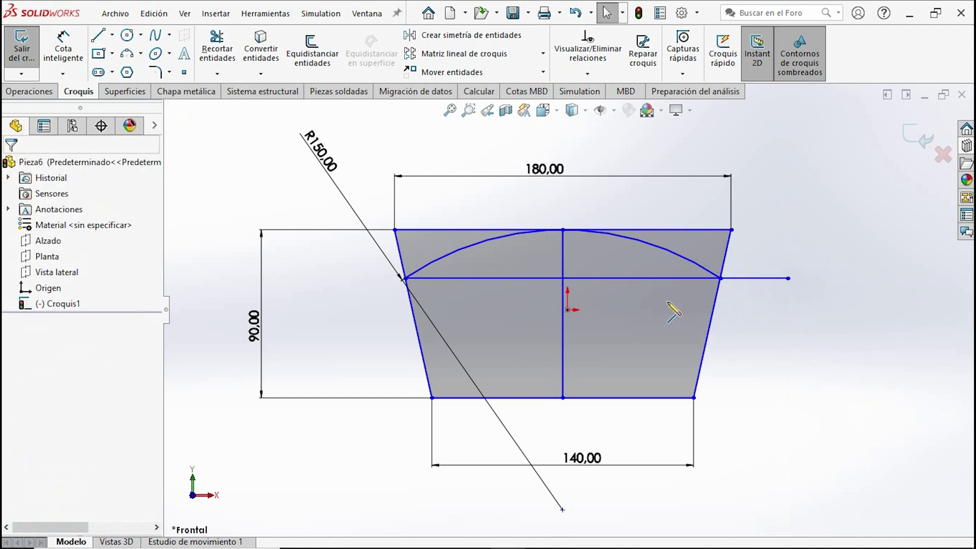
pyautogui.click(674, 278)
pyautogui.press('Delete')
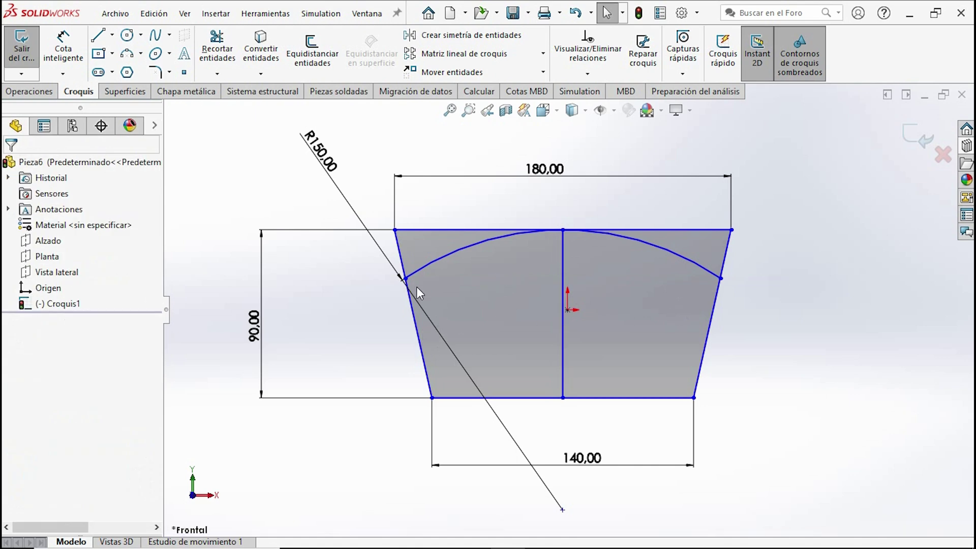
pyautogui.scroll(2, 416, 279)
pyautogui.scroll(-4, 488, 318)
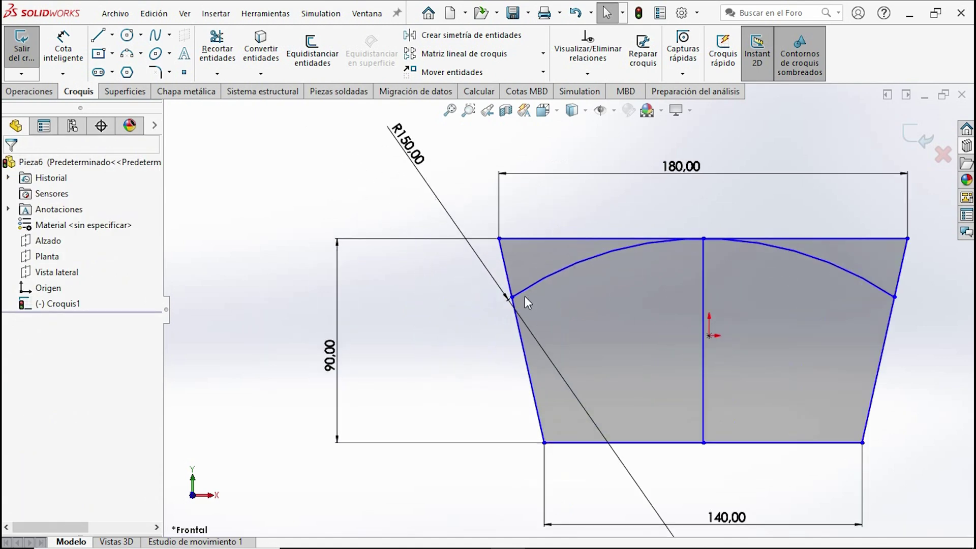
# Add a Horizontal relation between the upper arc's two endpoints.
pyautogui.click(511, 297)
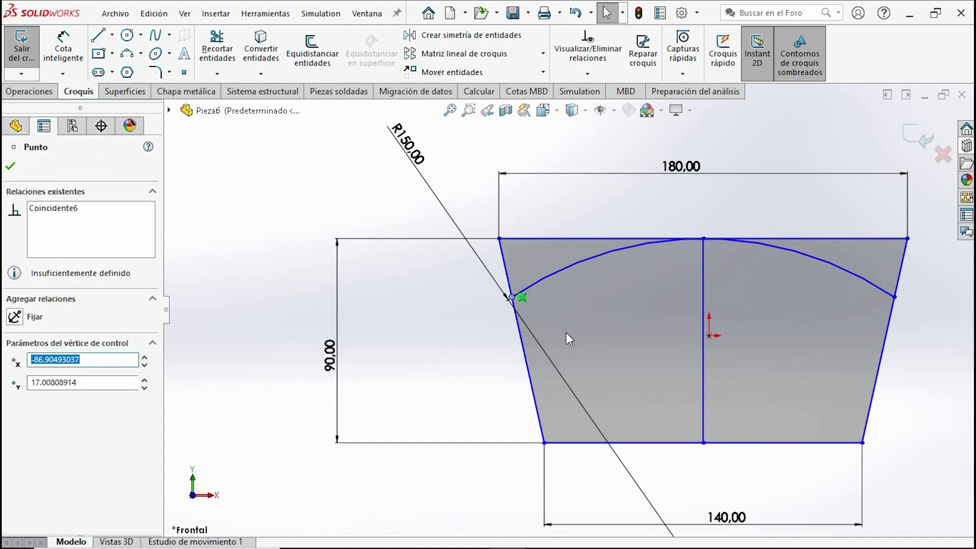
pyautogui.keyDown('ctrl'); pyautogui.click(894, 297); pyautogui.keyUp('ctrl')
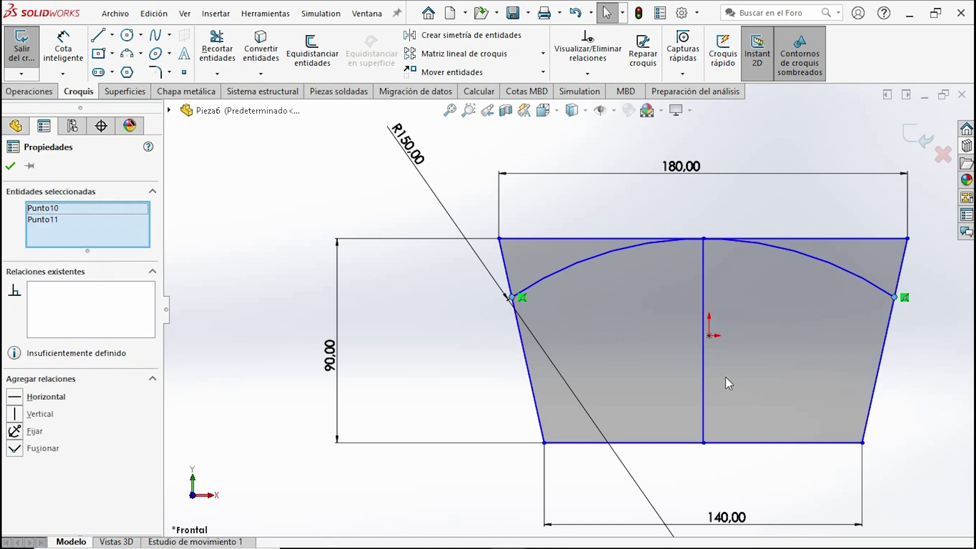
pyautogui.click(21, 397)
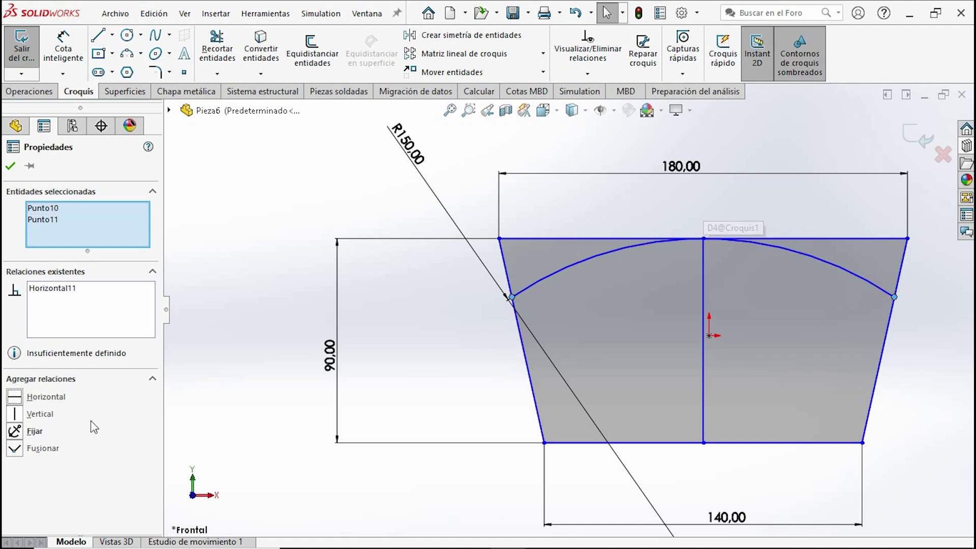
pyautogui.click(11, 166)
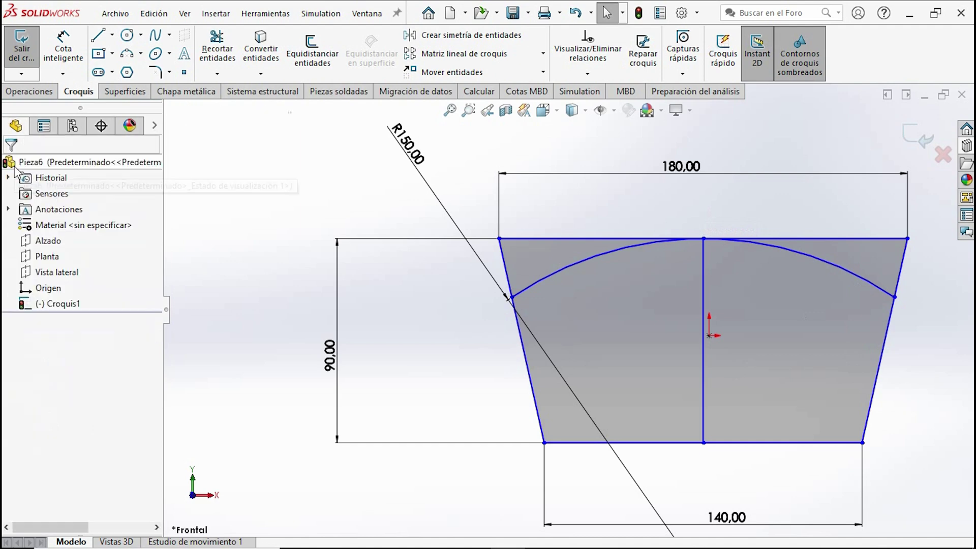
# Draw a three-point arc between the slanted sides, curving down to touch the bottom edge.
pyautogui.click(127, 52)
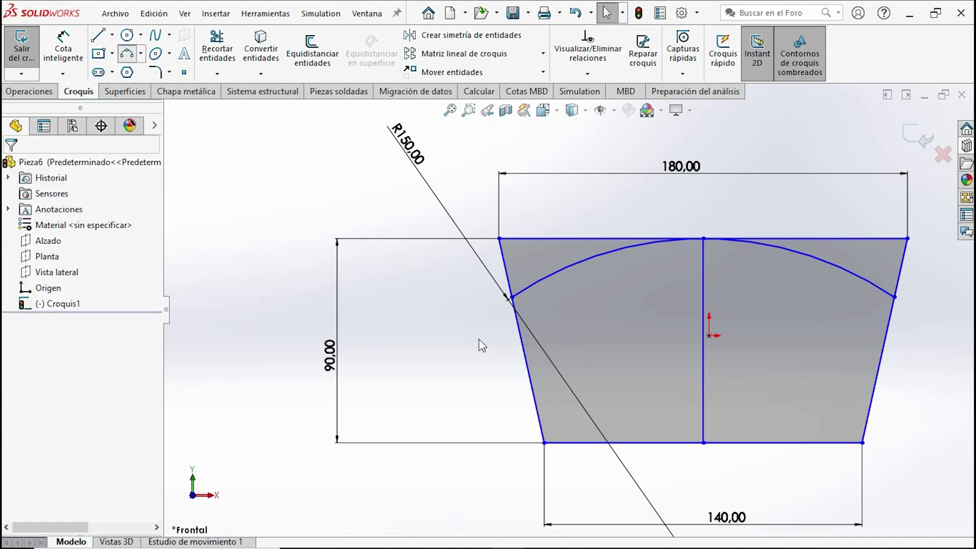
pyautogui.click(531, 380)
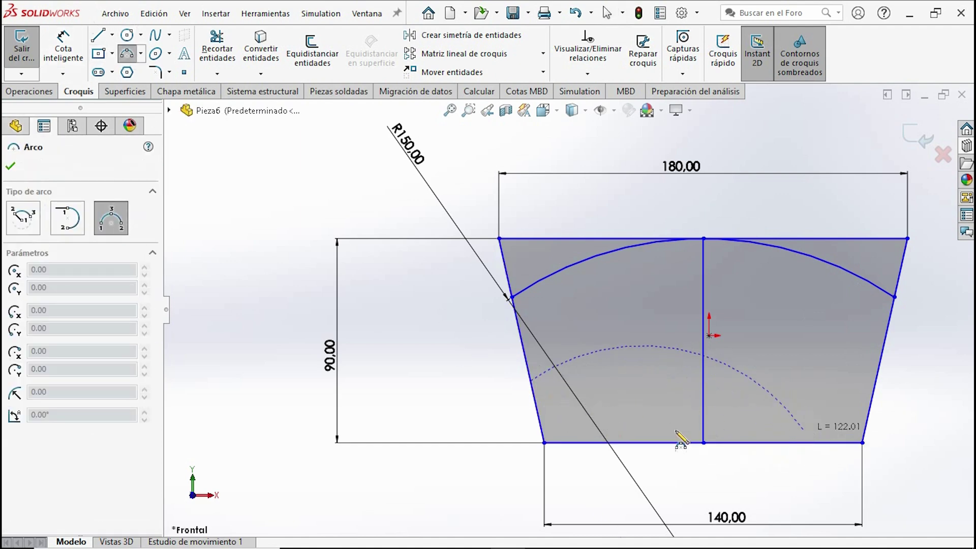
pyautogui.click(880, 359)
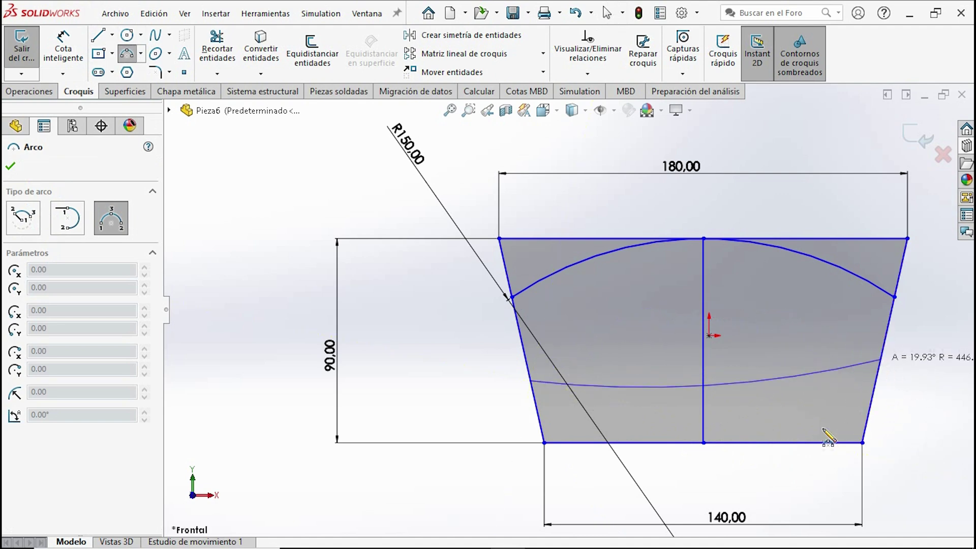
pyautogui.click(703, 443)
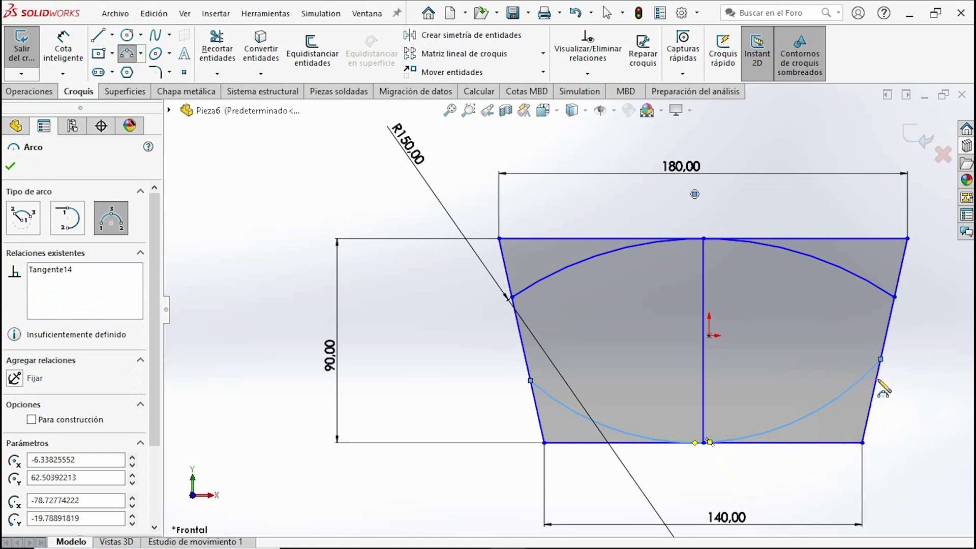
pyautogui.press('Escape')
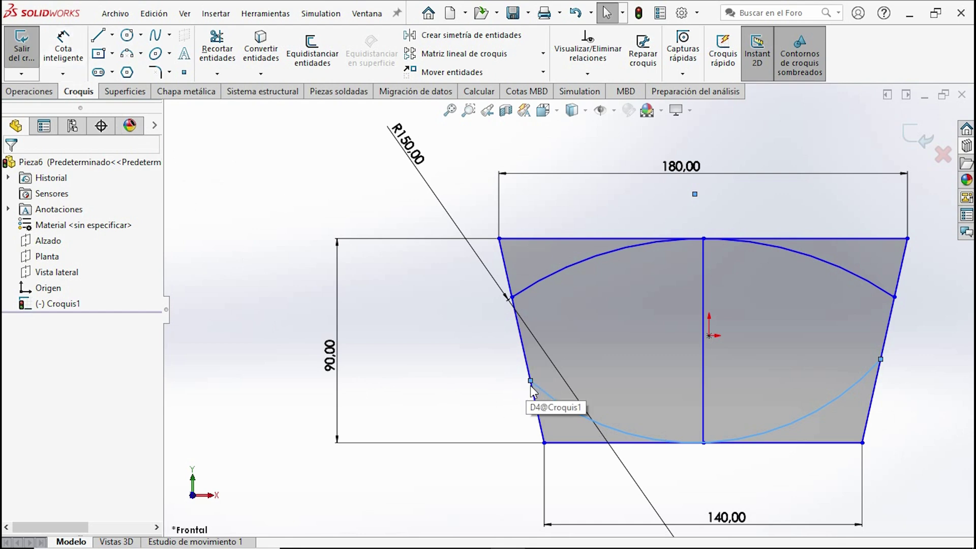
# Make the lower arc's endpoints horizontal and pick the arc for a radius dimension.
pyautogui.click(531, 383)
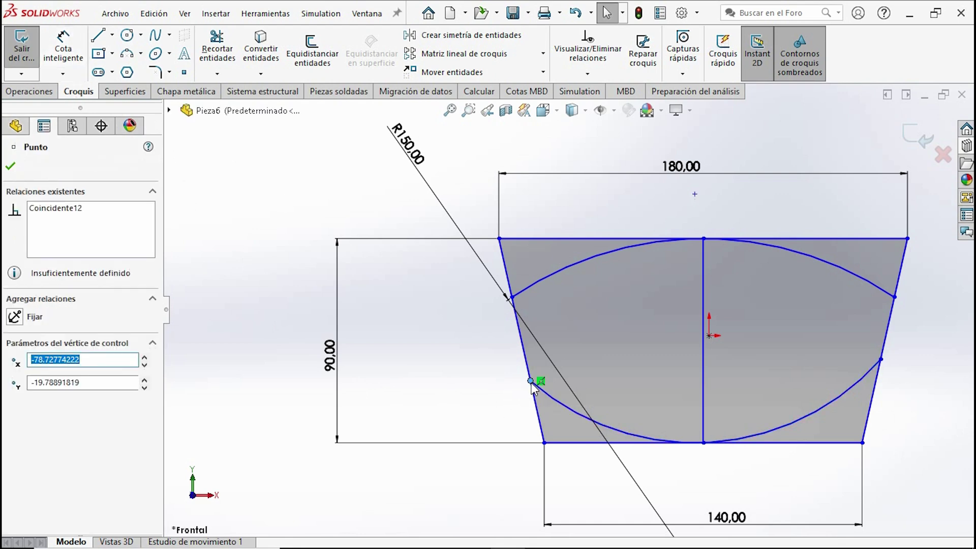
pyautogui.keyDown('ctrl'); pyautogui.click(881, 360); pyautogui.keyUp('ctrl')
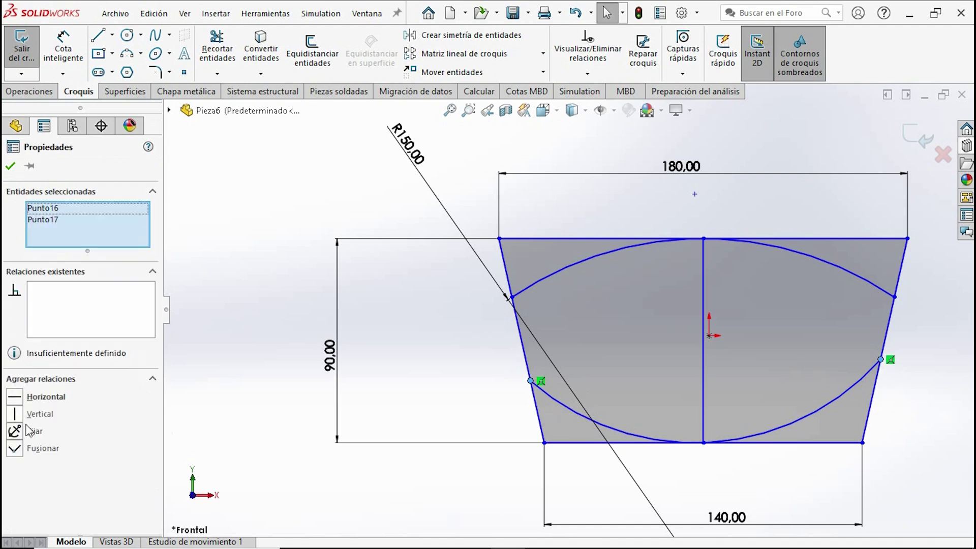
pyautogui.click(15, 397)
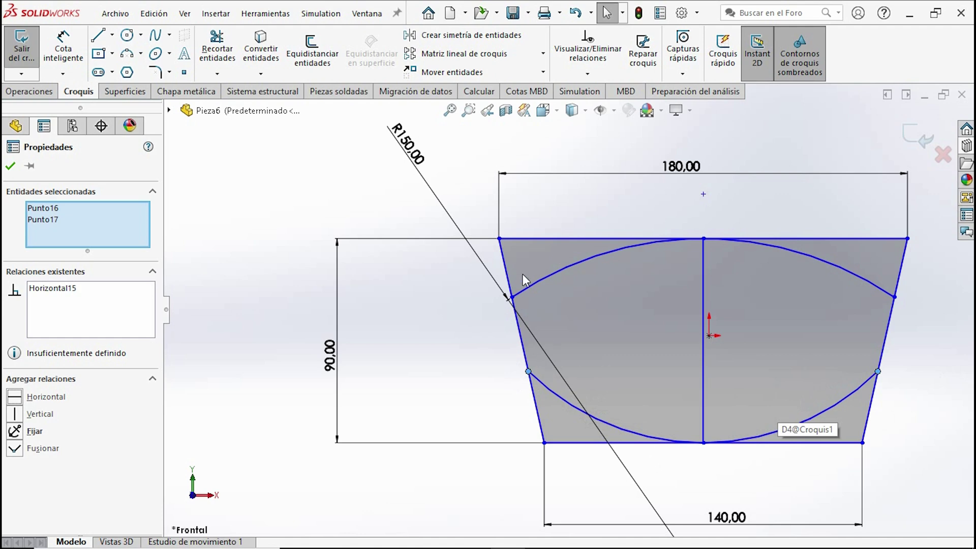
pyautogui.click(65, 57)
pyautogui.click(568, 402)
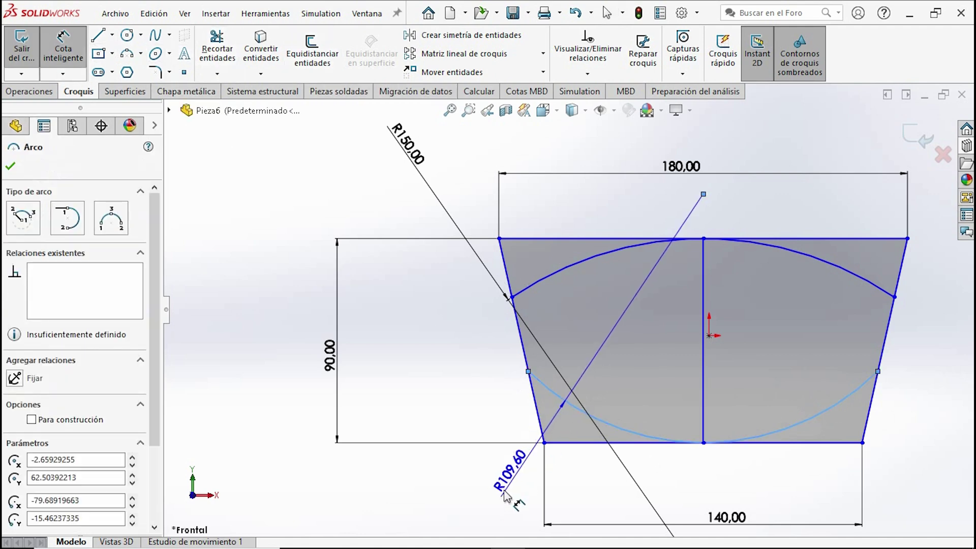
# Place the lower arc's radius dimension at R150 and move it below the sketch.
pyautogui.click(516, 511)
pyautogui.write('109.60086383mm')
pyautogui.press('Return')
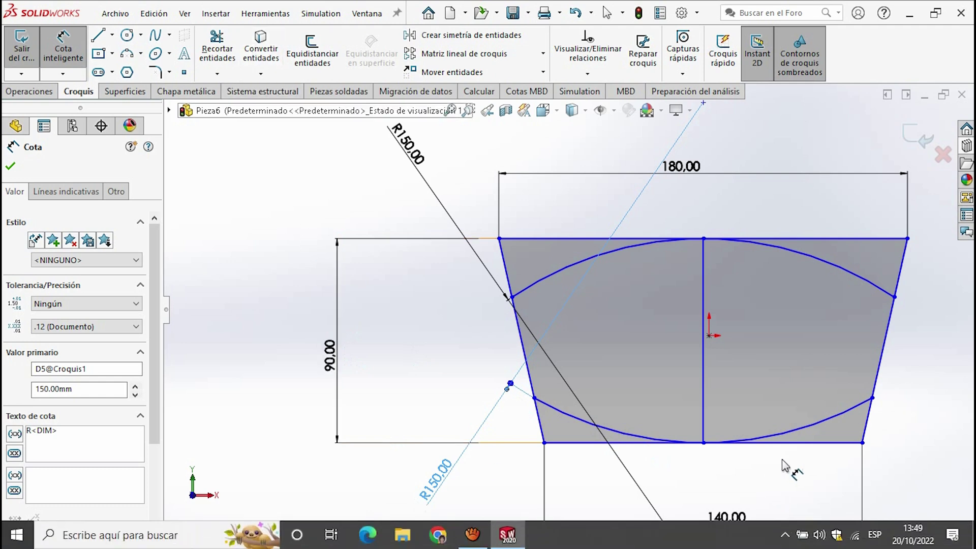
pyautogui.moveTo(447, 523); pyautogui.dragTo(628, 516)
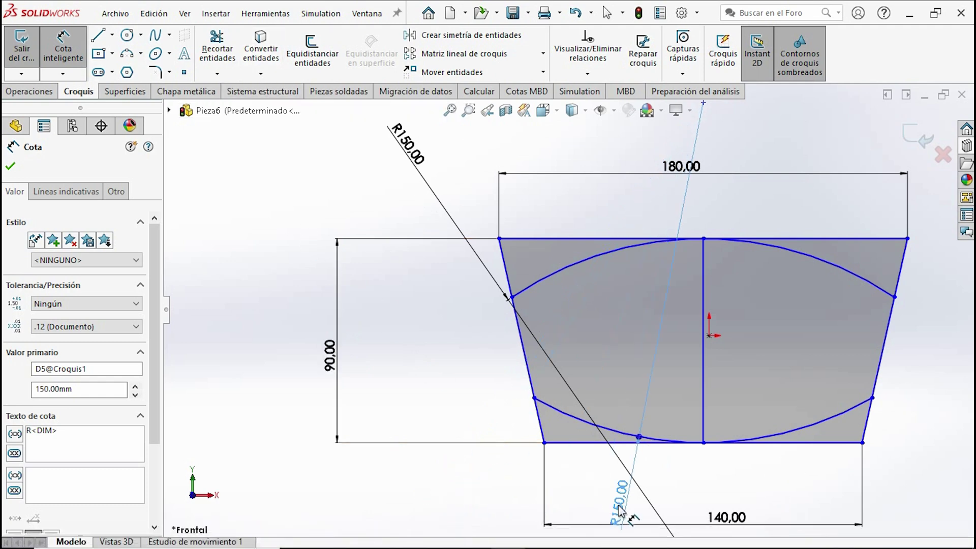
pyautogui.click(709, 336)
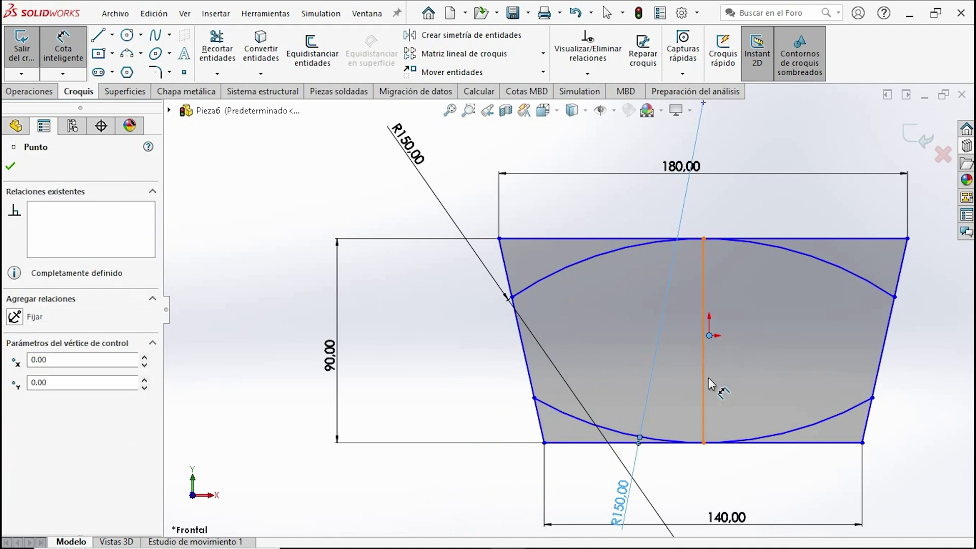
pyautogui.press('Escape')
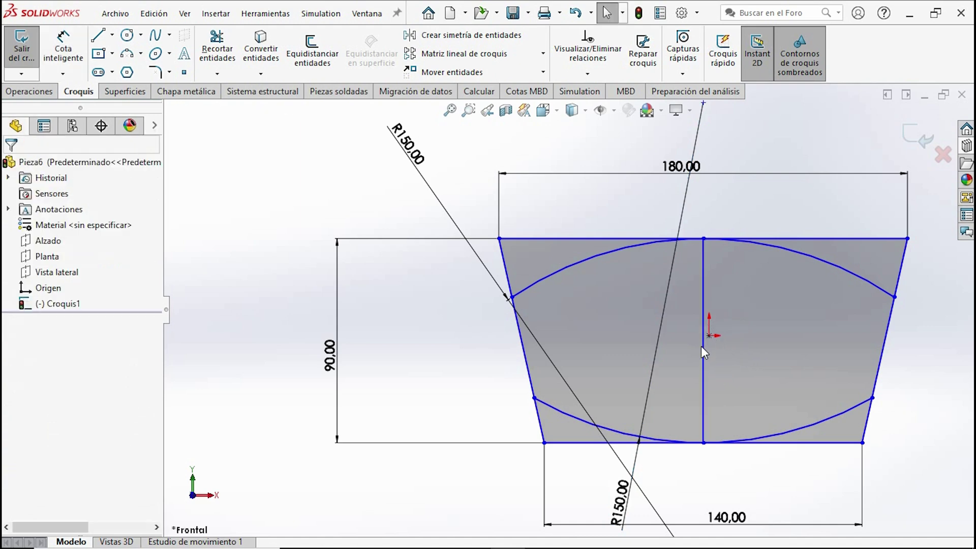
# Make the origin coincident with and the midpoint of the vertical centre line.
pyautogui.click(710, 335)
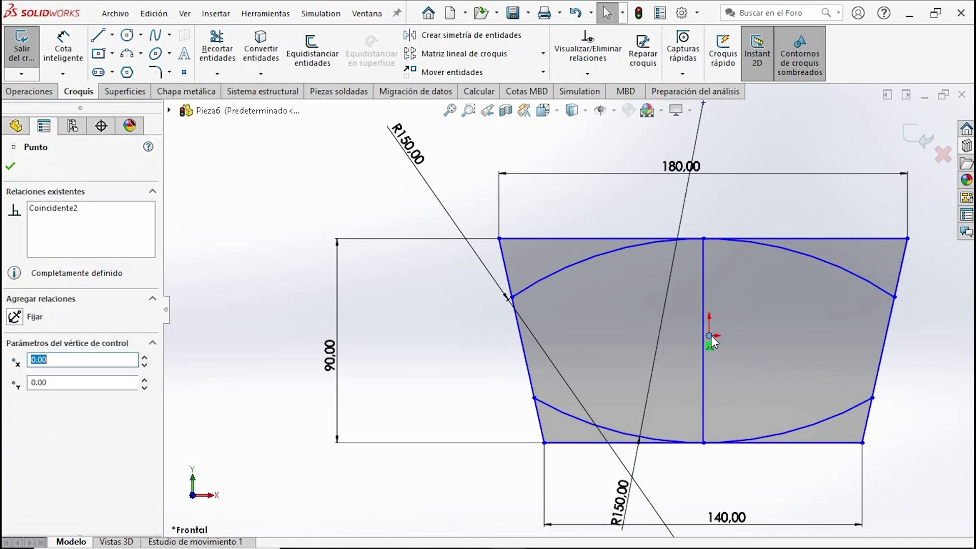
pyautogui.keyDown('ctrl'); pyautogui.click(702, 369); pyautogui.keyUp('ctrl')
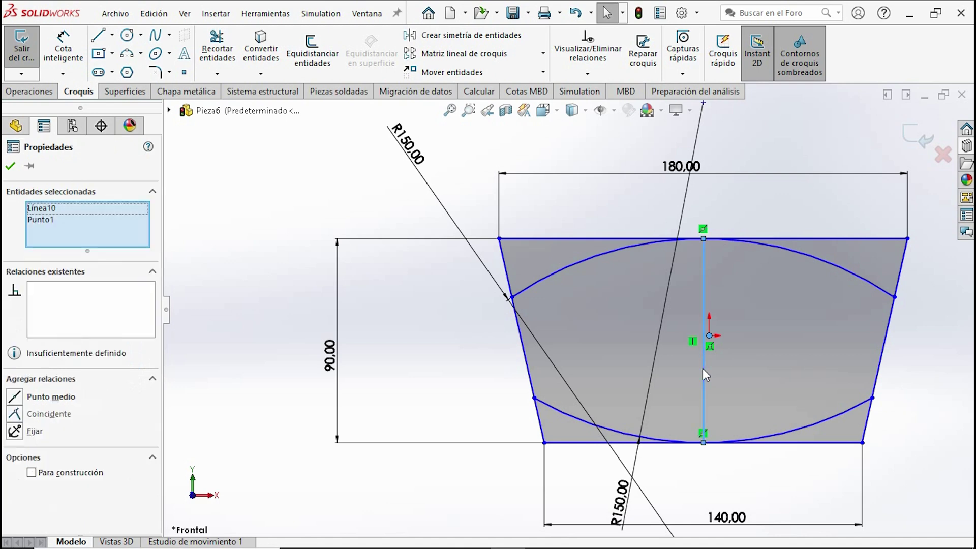
pyautogui.click(15, 416)
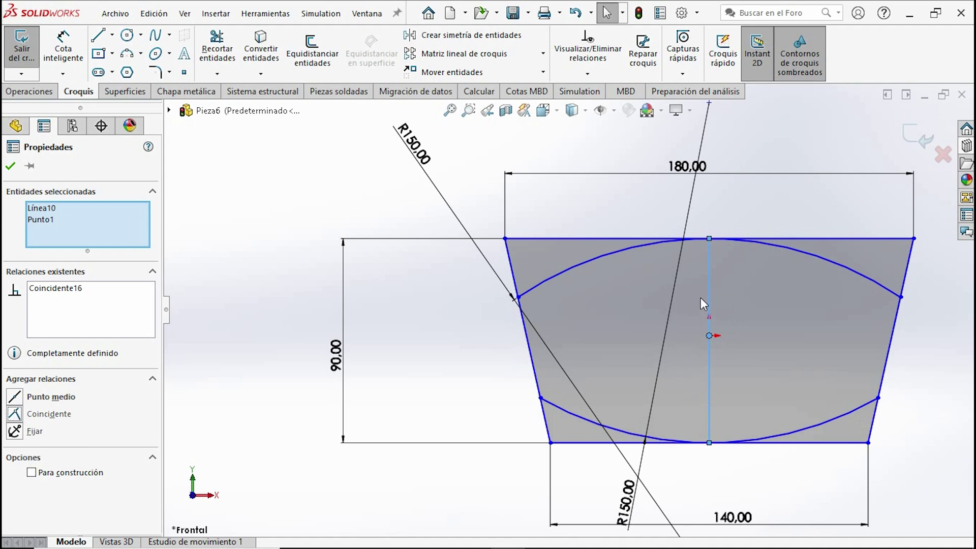
pyautogui.click(17, 399)
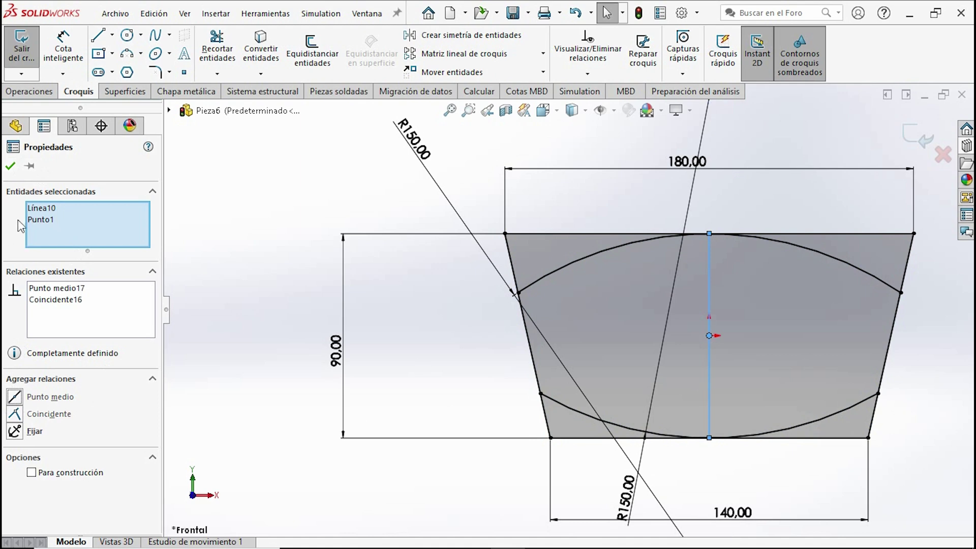
pyautogui.click(10, 166)
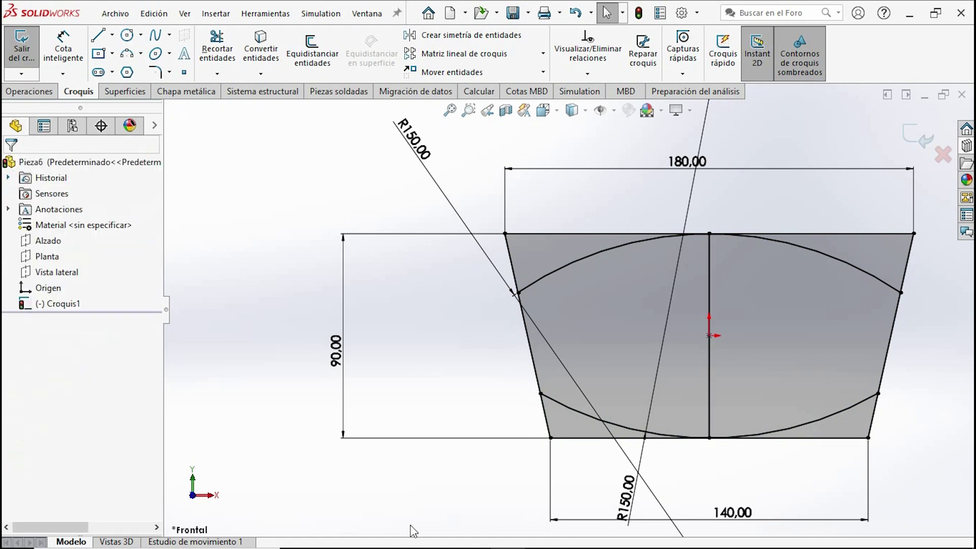